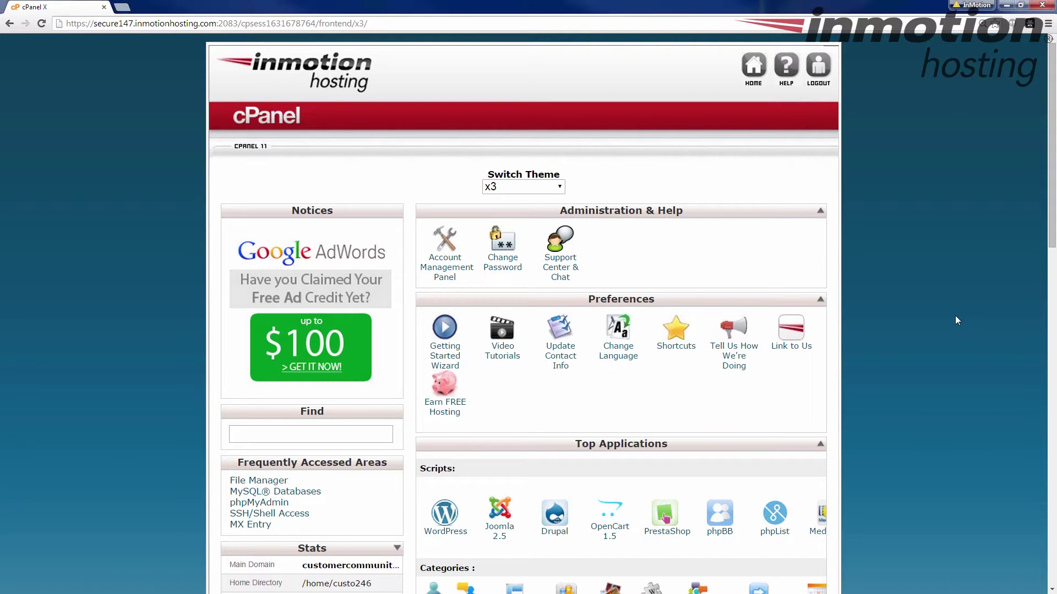
- Open Softaculous's installs list showing Joomla 3.3.6 (vm3), Laravel 4.2.12 and WordPress 4.1 (blog)
scroll(956, 321, down, 8)
scroll(925, 357, down, 9)
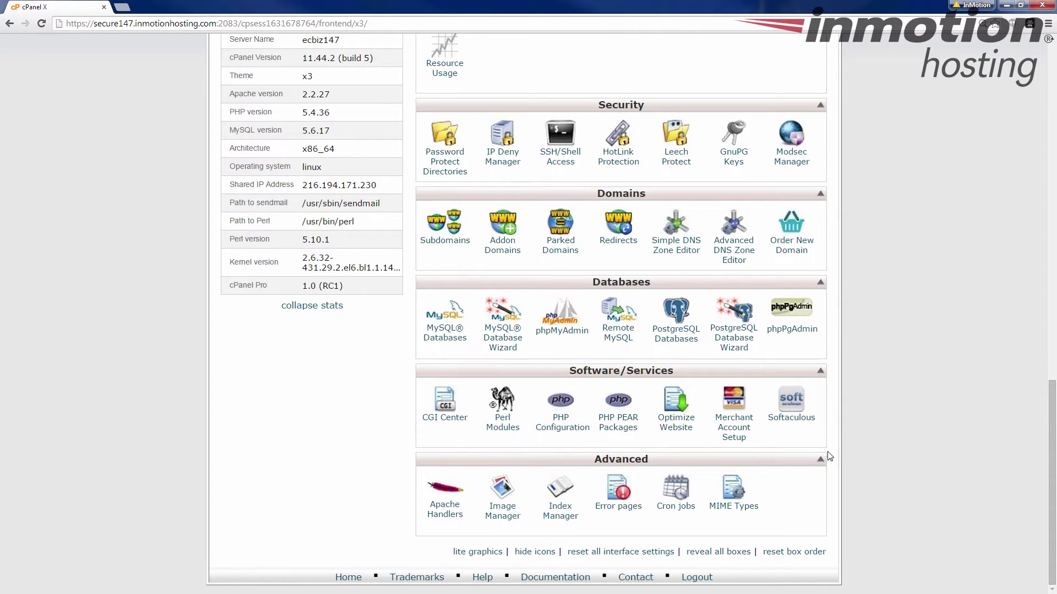
click(793, 410)
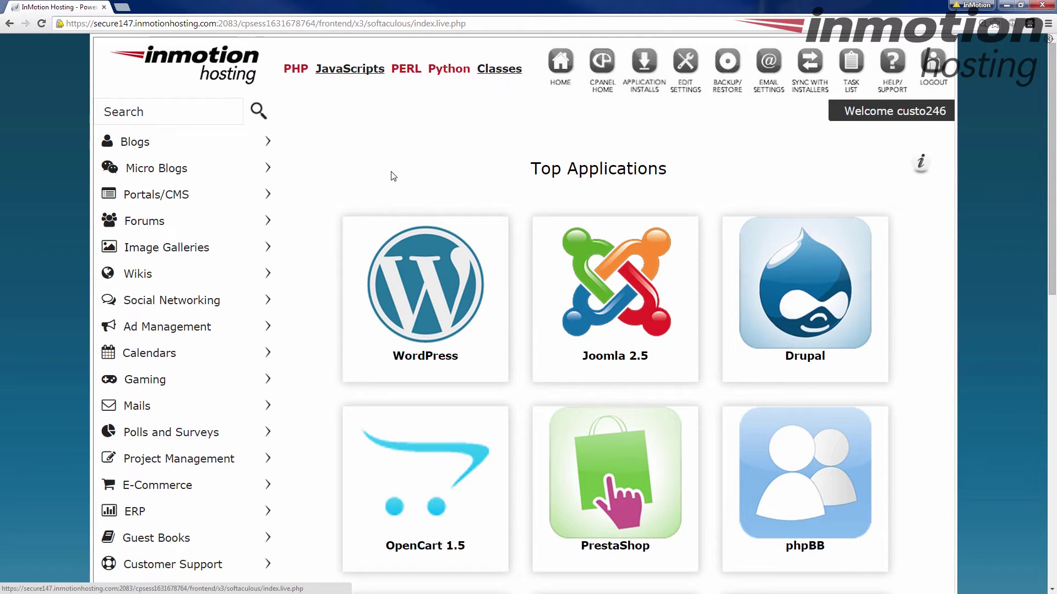
click(645, 76)
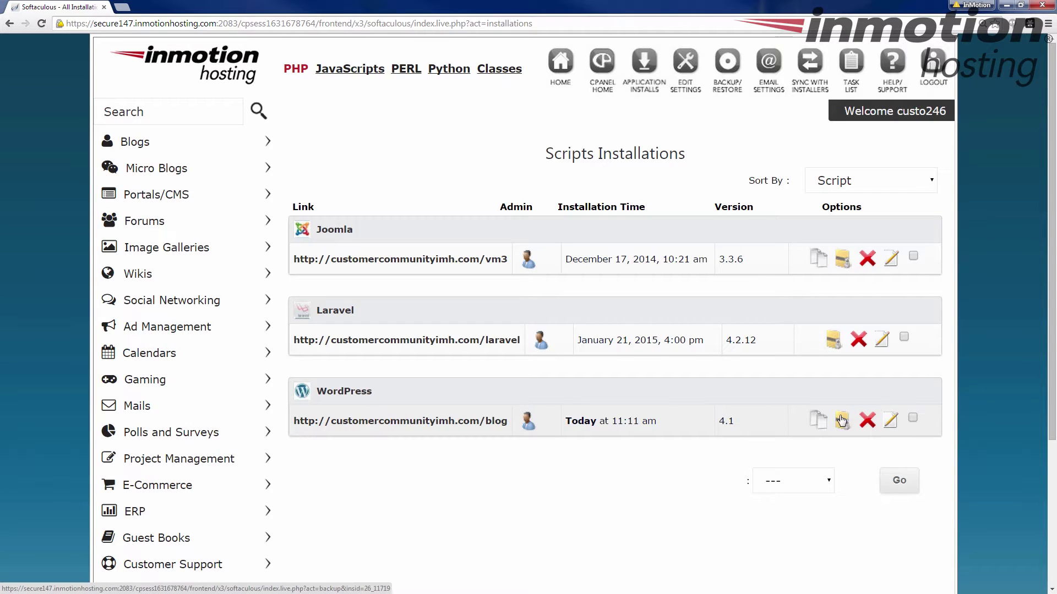
- Go from cPanel home to the MySQL Databases page
click(602, 65)
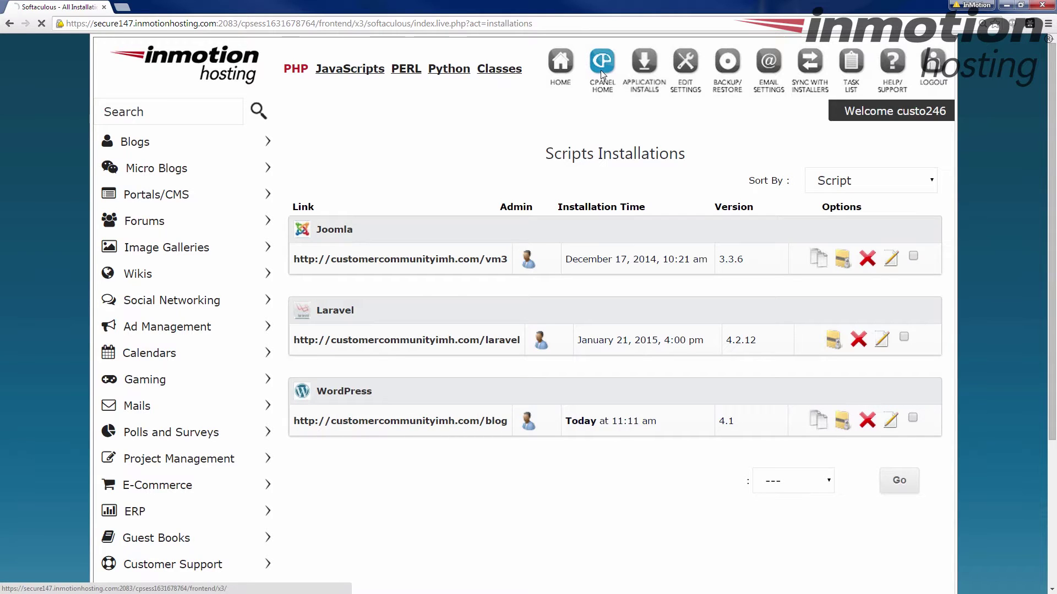
scroll(145, 228, down, 10)
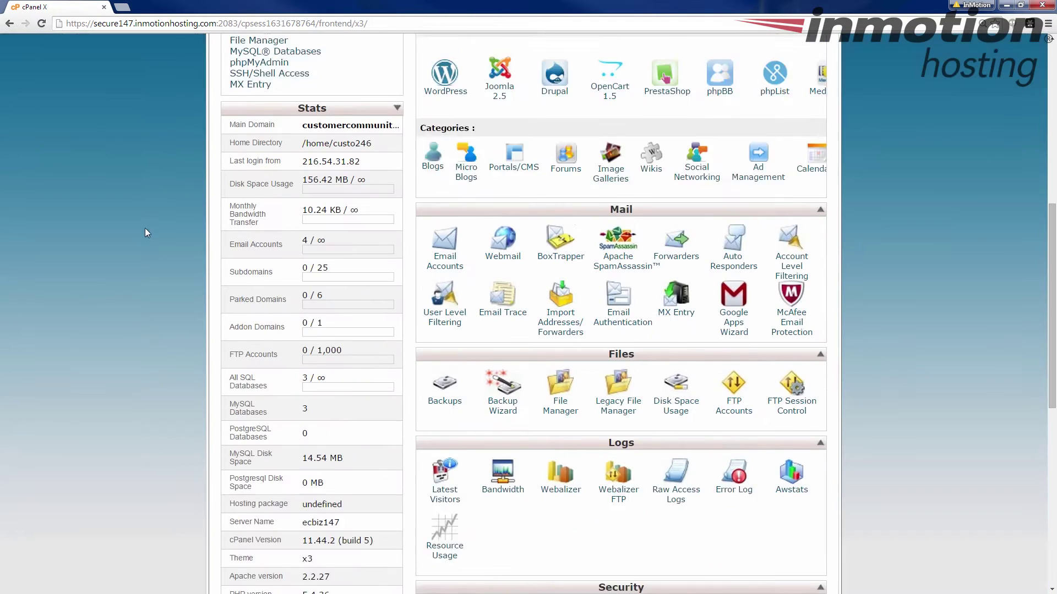
scroll(165, 237, down, 6)
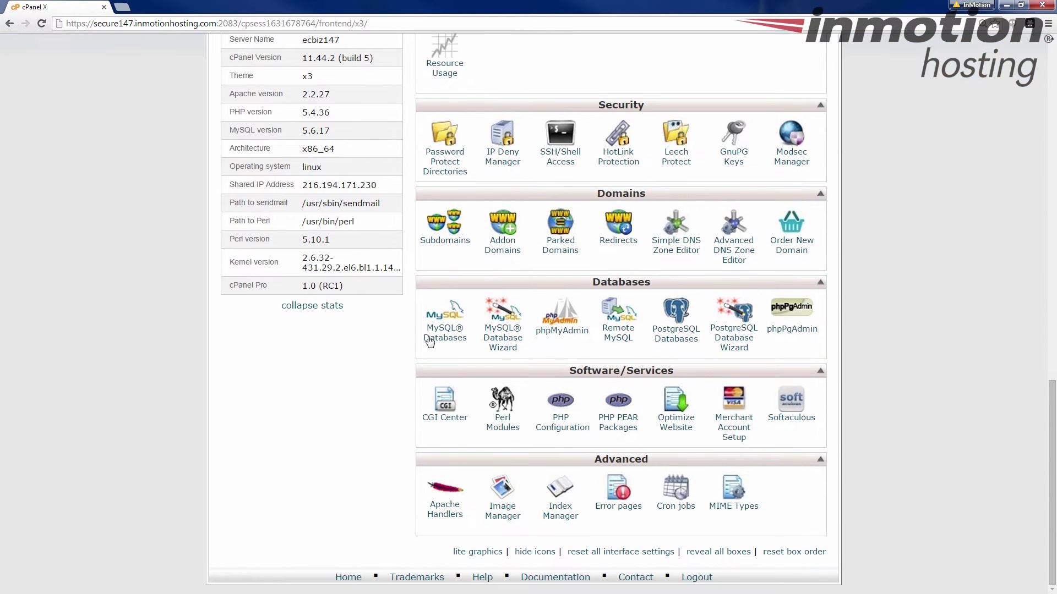
click(438, 340)
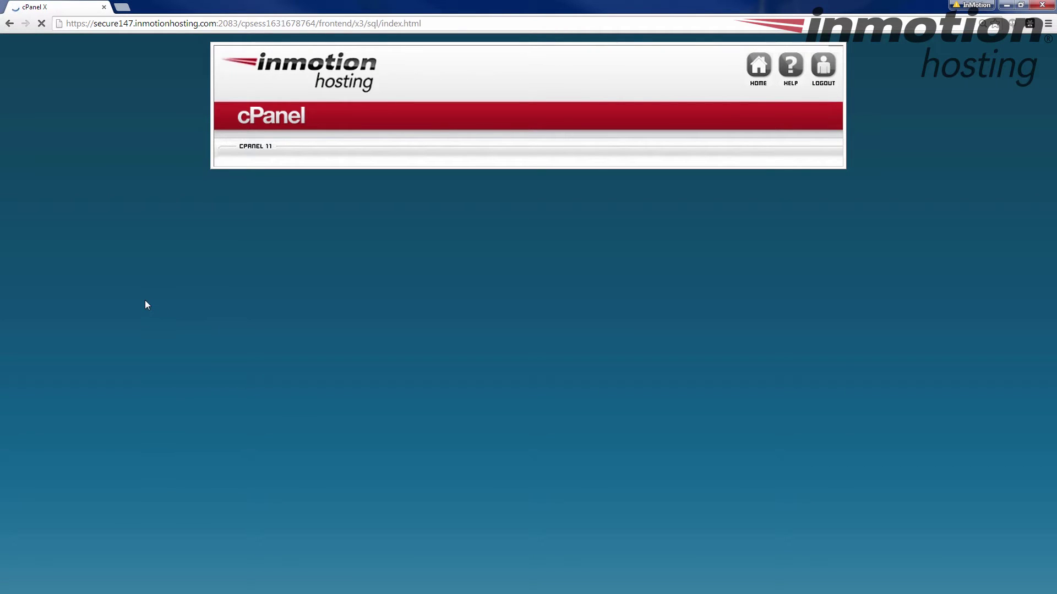
- Review the three existing databases and their privileged users, then return to cPanel home
scroll(144, 299, down, 3)
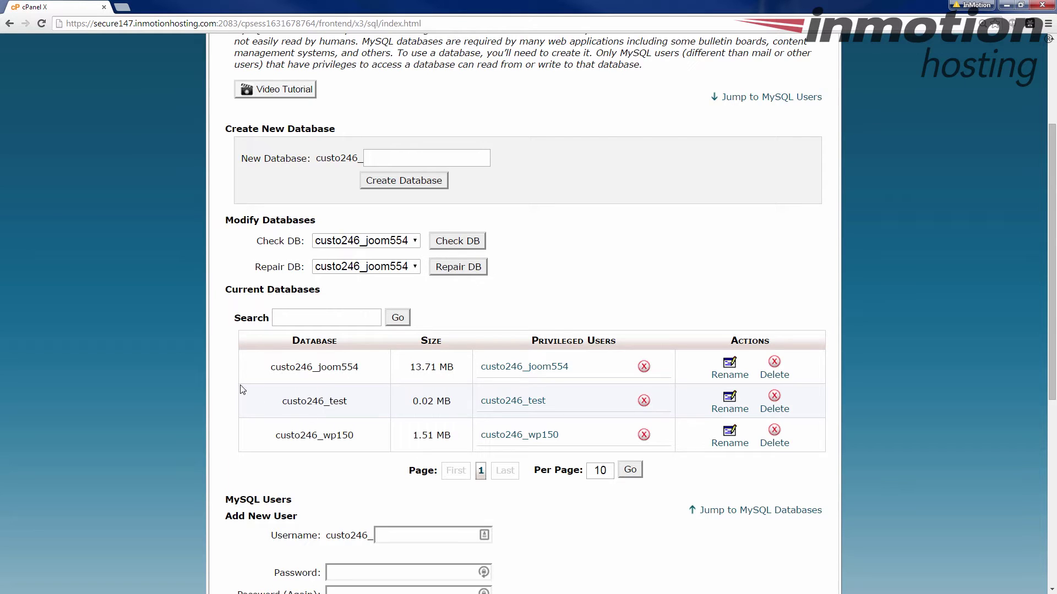
scroll(203, 387, down, 2)
scroll(204, 384, down, 2)
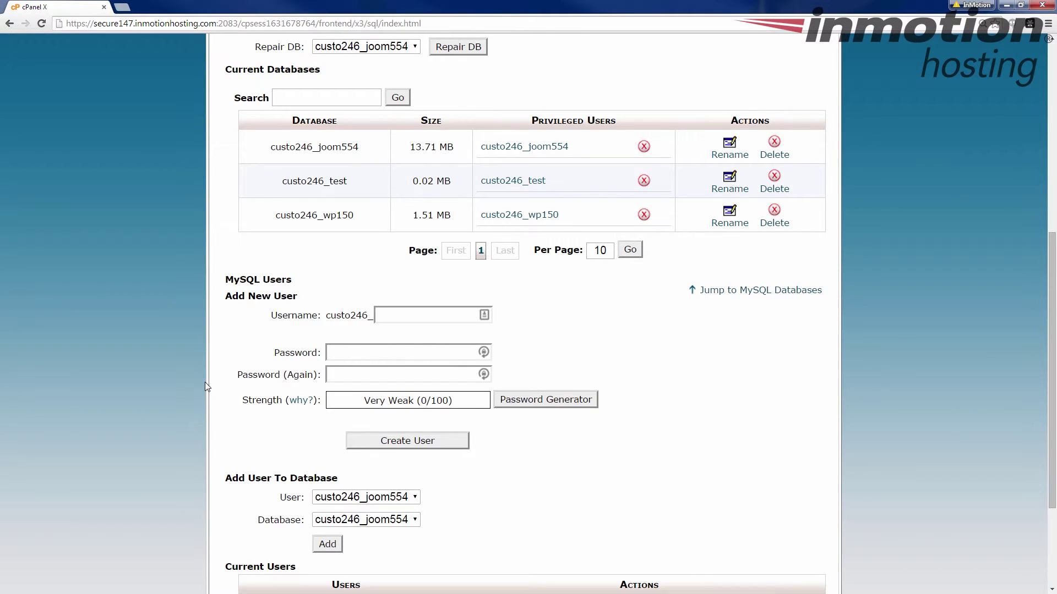
scroll(205, 382, down, 3)
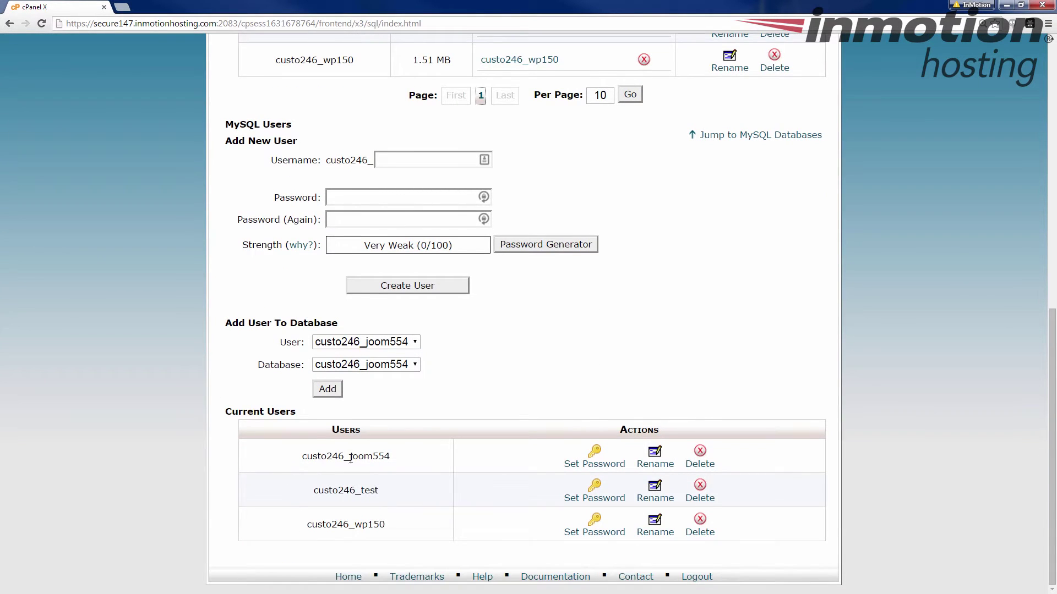
scroll(245, 418, up, 6)
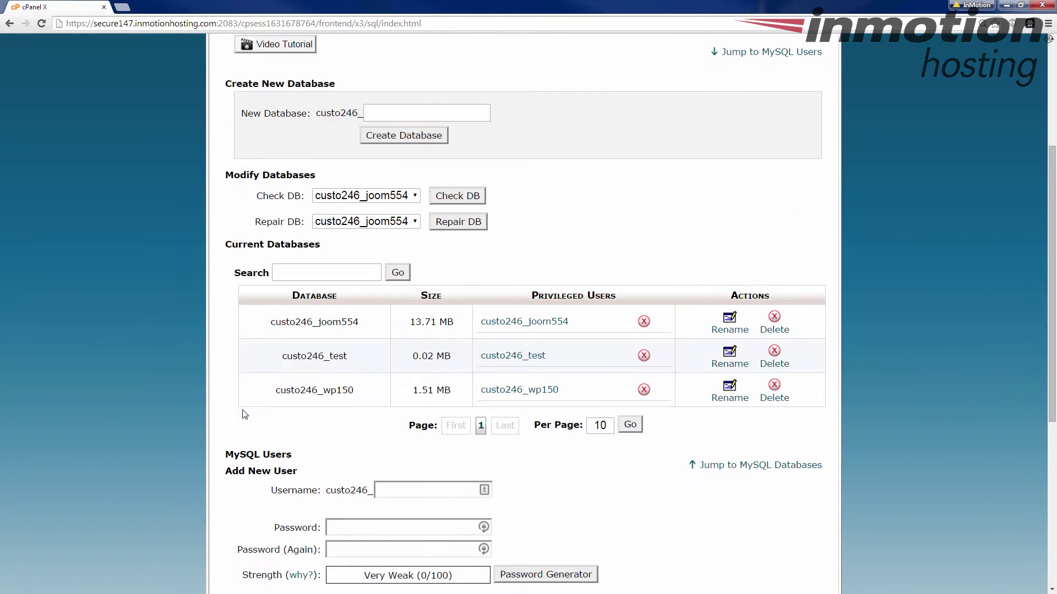
scroll(245, 414, up, 4)
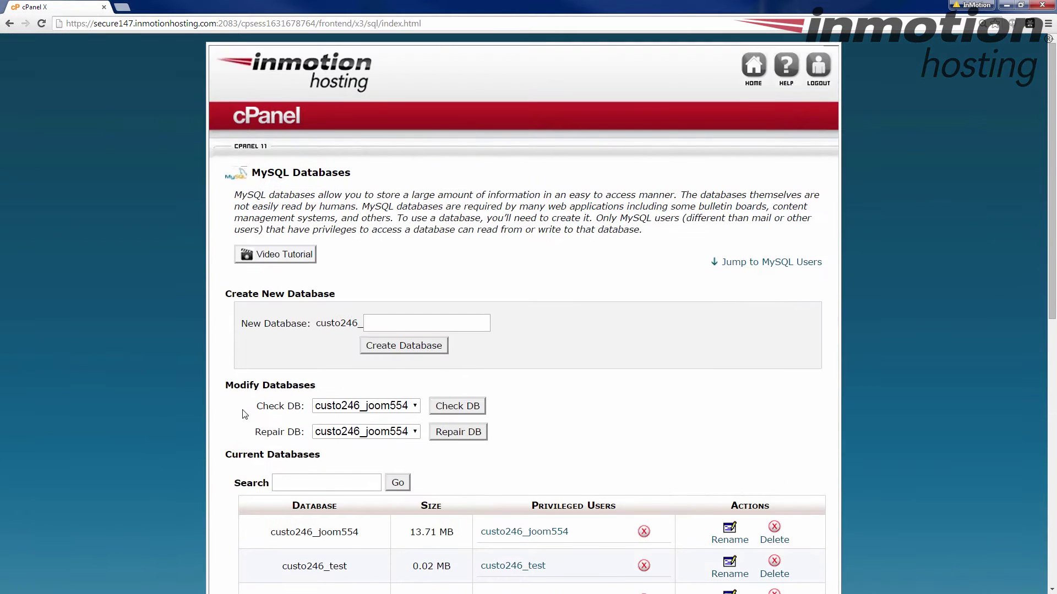
click(752, 71)
- Open File Manager at the Web Root (public_html)
scroll(589, 353, down, 4)
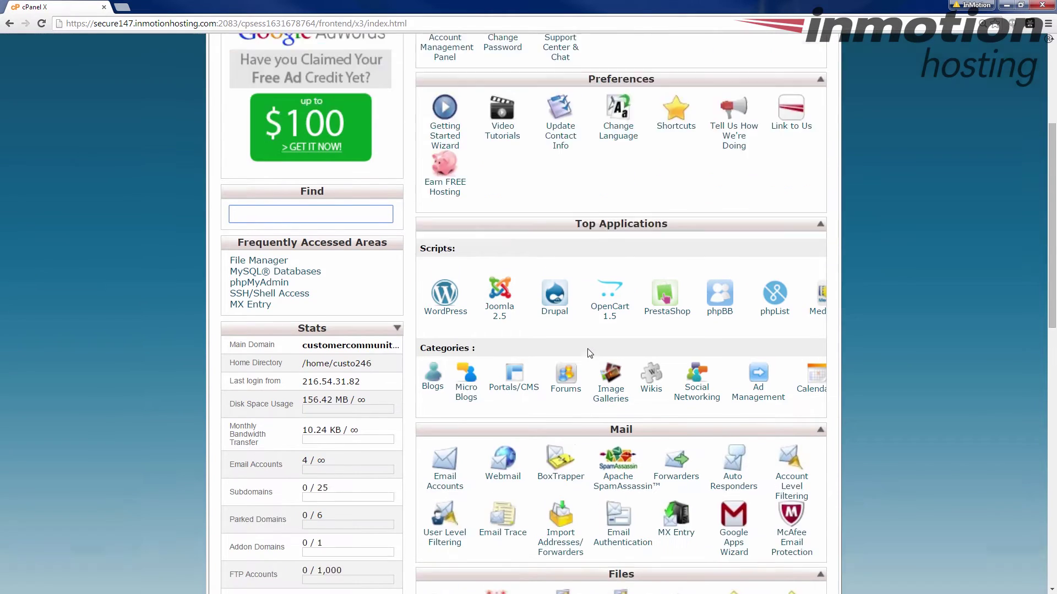
scroll(589, 352, down, 3)
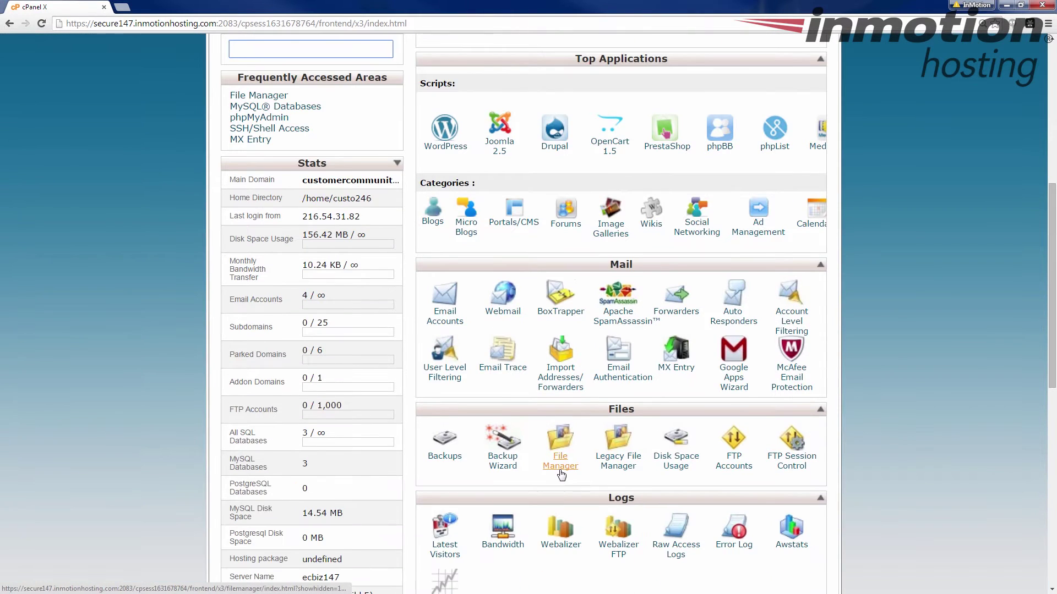
click(560, 467)
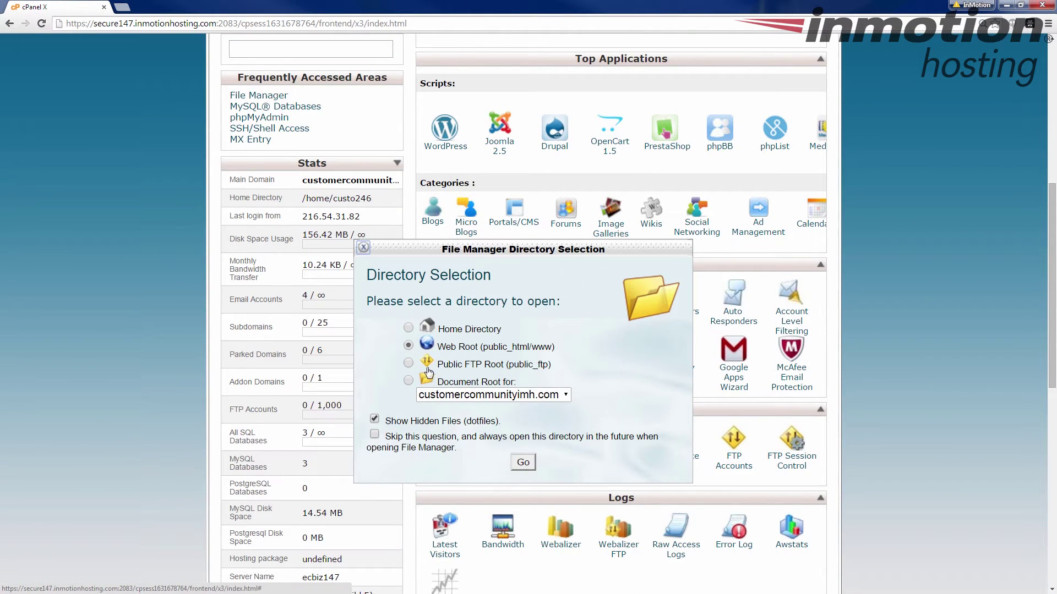
click(522, 462)
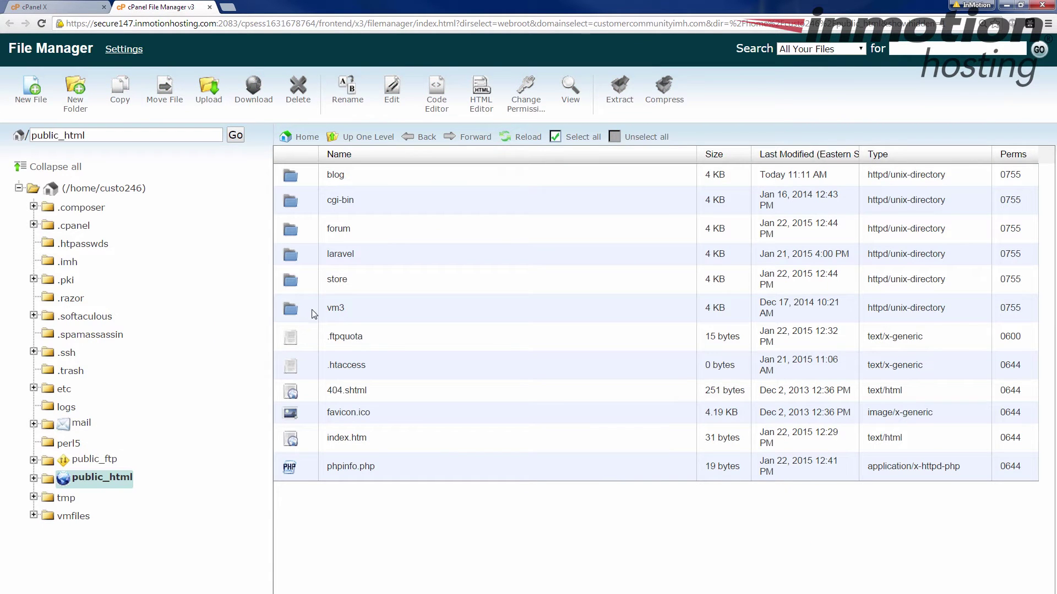
- Point out the vm3, laravel and blog folders, open blog, then return to public_html
drag(346, 309, 352, 312)
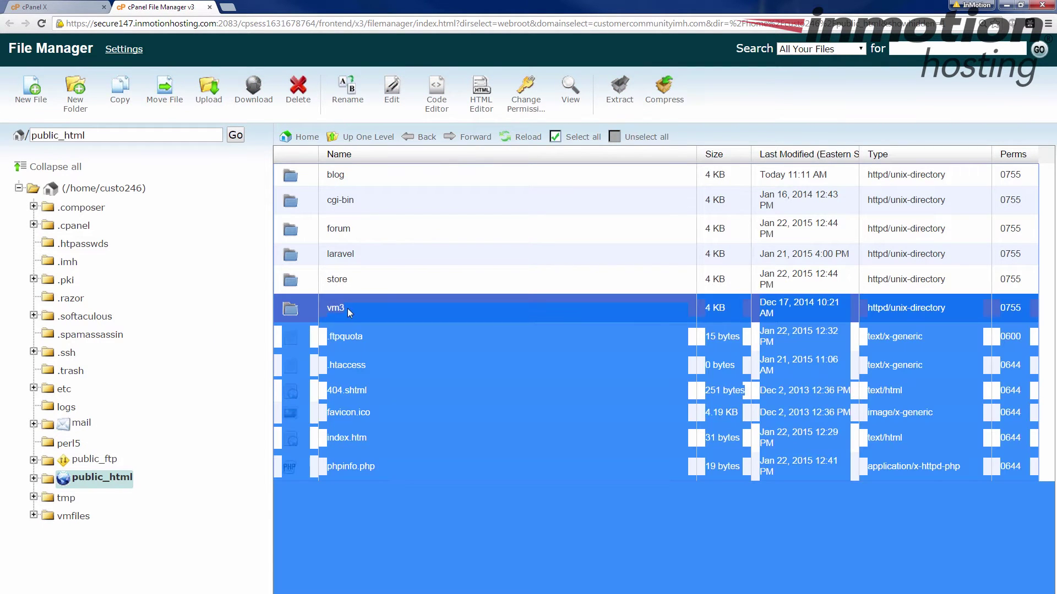
click(355, 313)
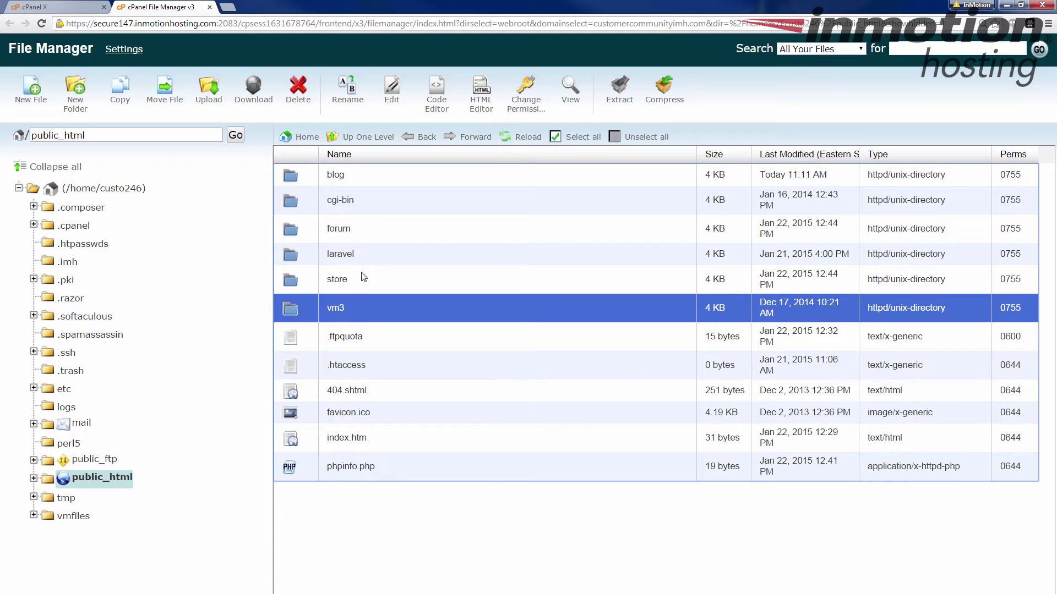
click(368, 257)
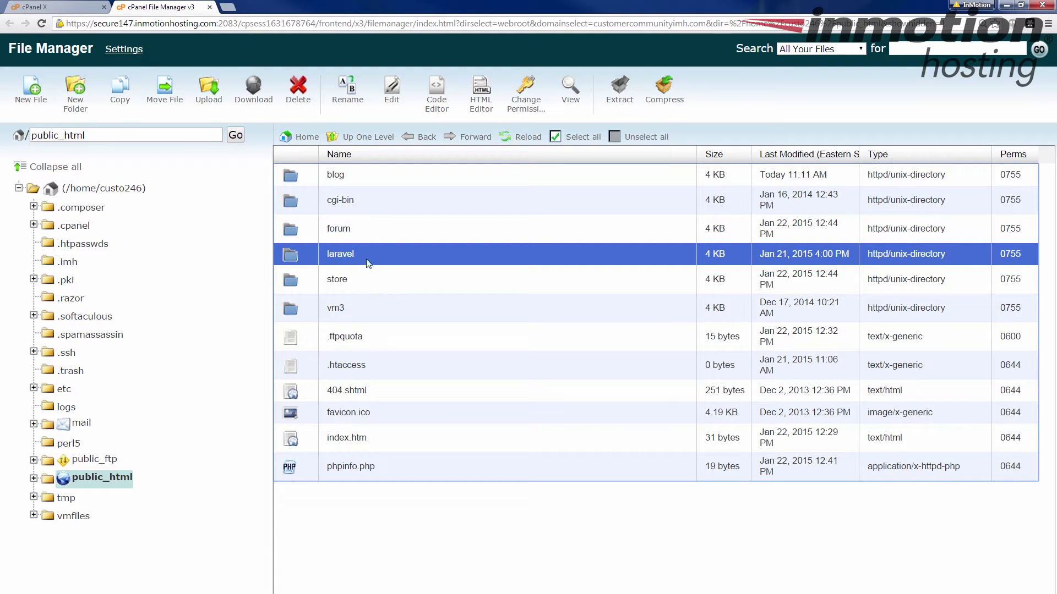
click(368, 186)
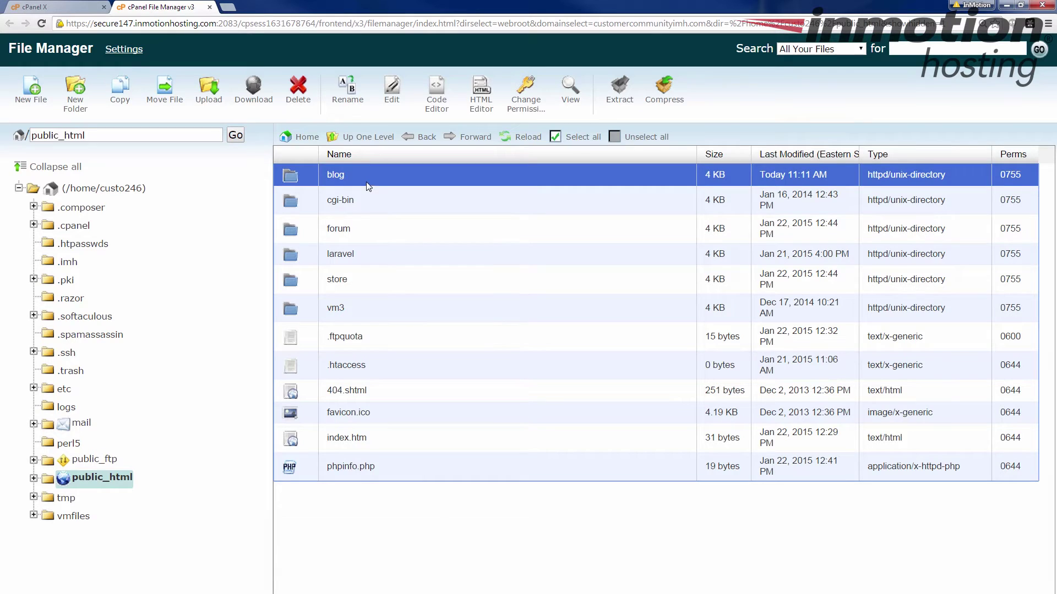
double_click(296, 179)
click(364, 141)
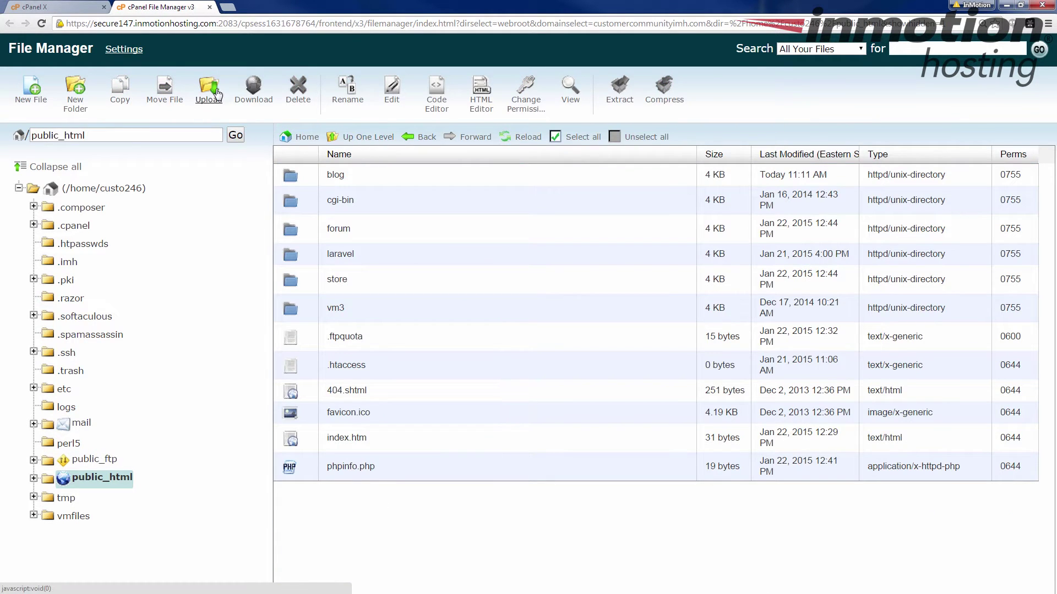
- Close the File Manager tab and open Softaculous from cPanel
click(210, 7)
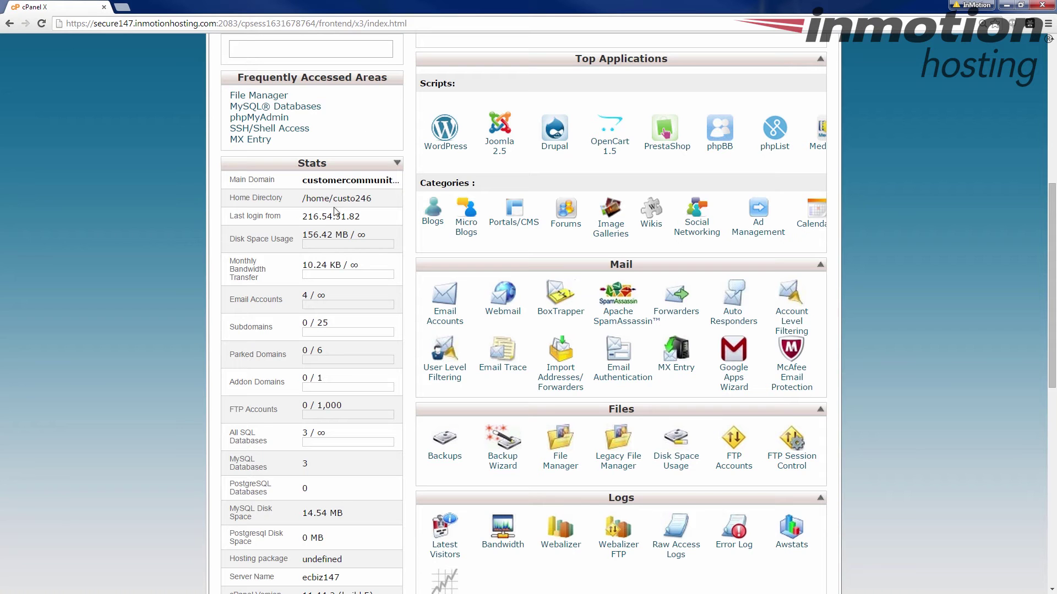
scroll(548, 273, down, 5)
scroll(548, 274, down, 4)
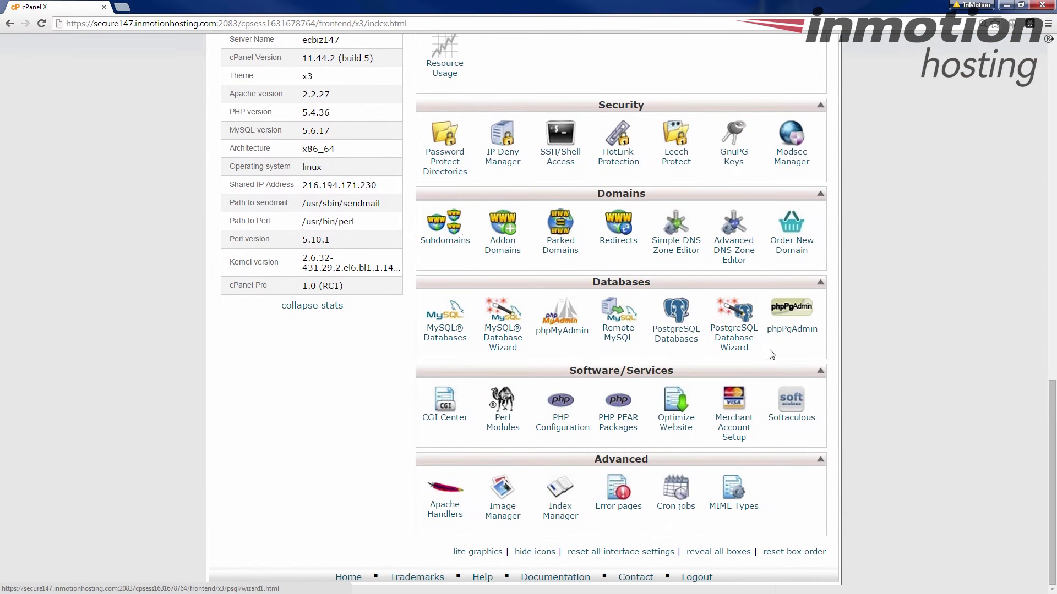
click(790, 419)
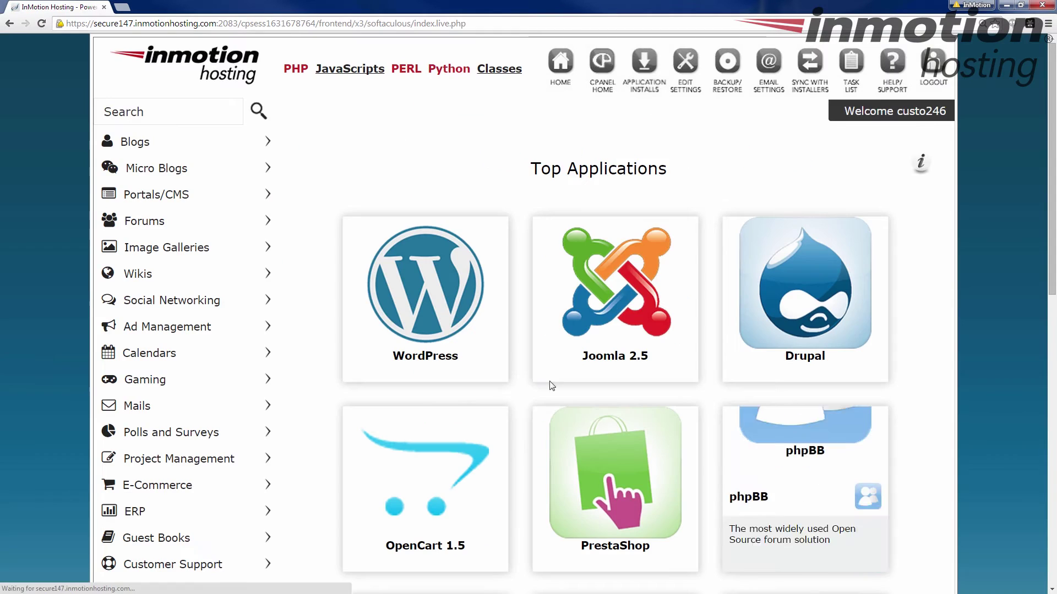
- Open the removal page for the Joomla vm3 install, with directory, database and user ticked
click(644, 63)
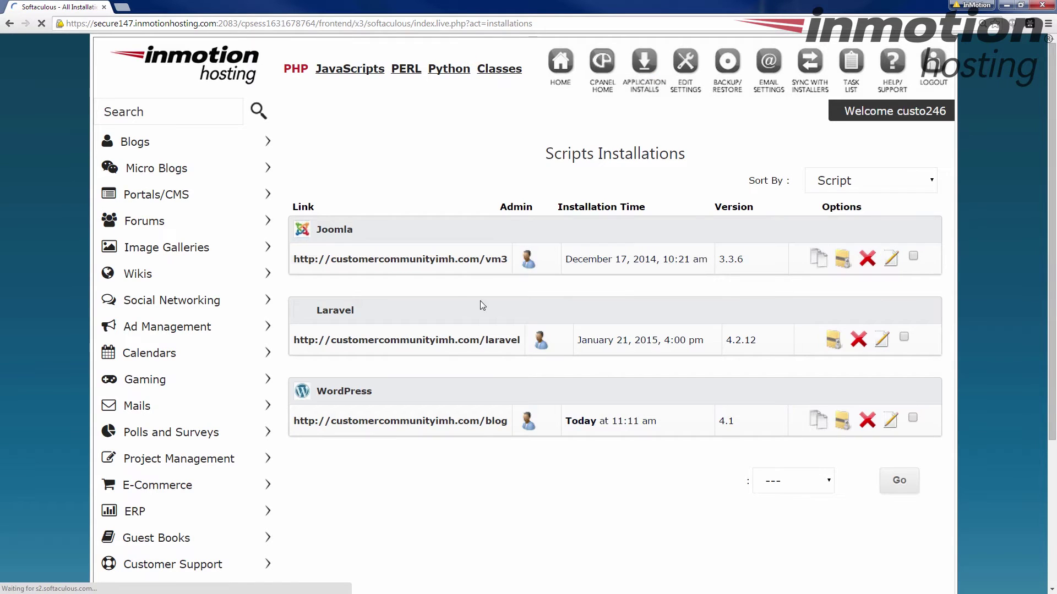
click(866, 258)
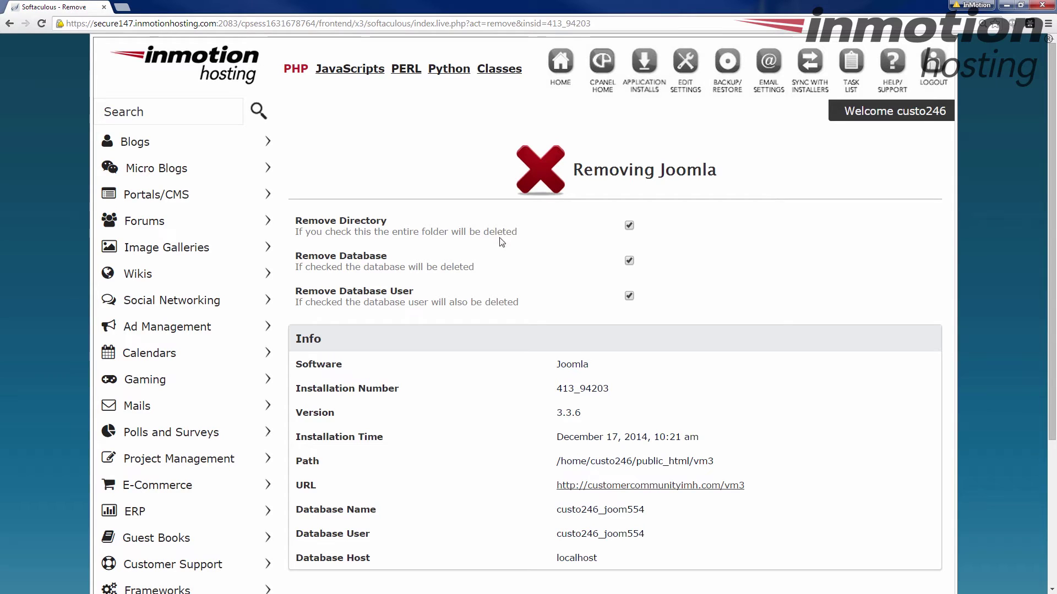
scroll(655, 253, down, 1)
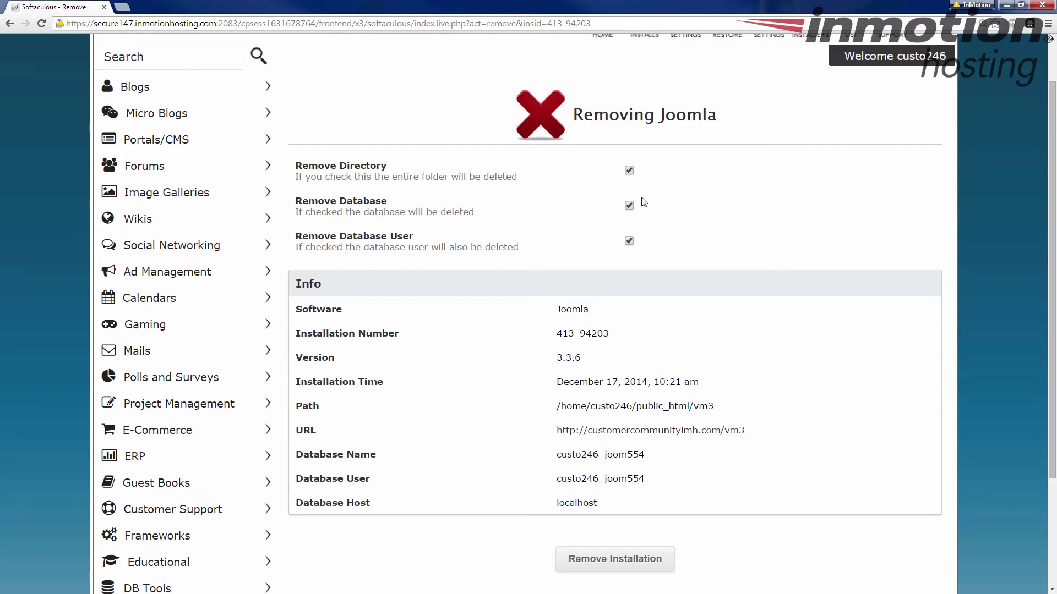
scroll(662, 253, down, 2)
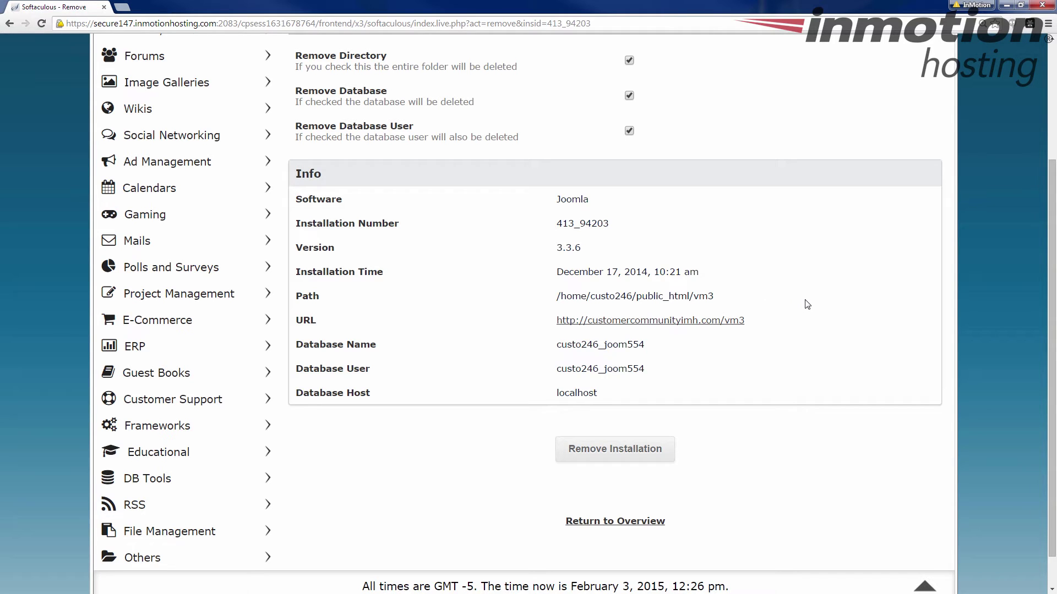
scroll(802, 314, down, 1)
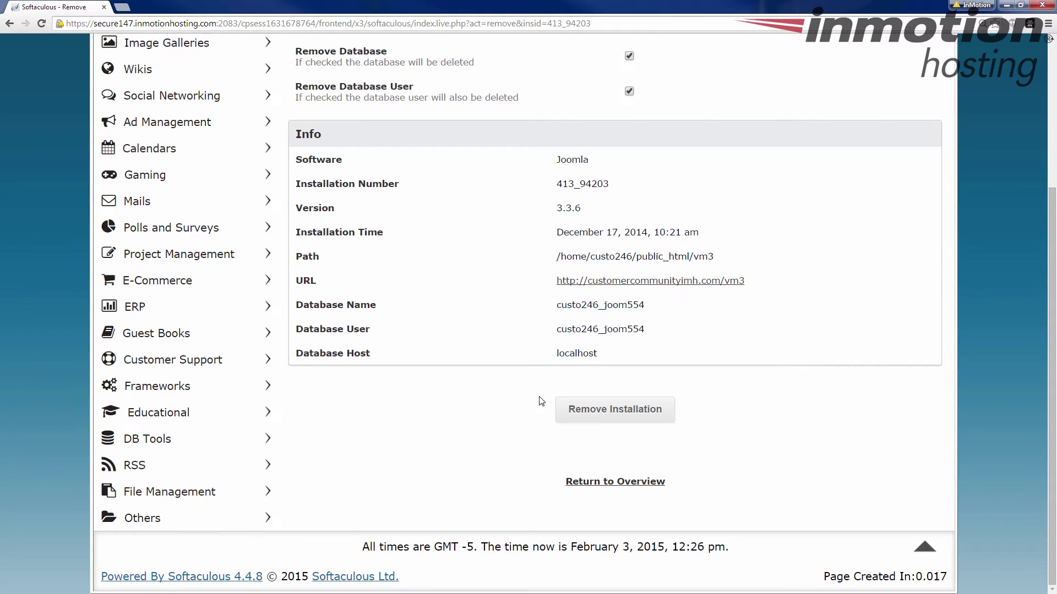
scroll(486, 393, up, 3)
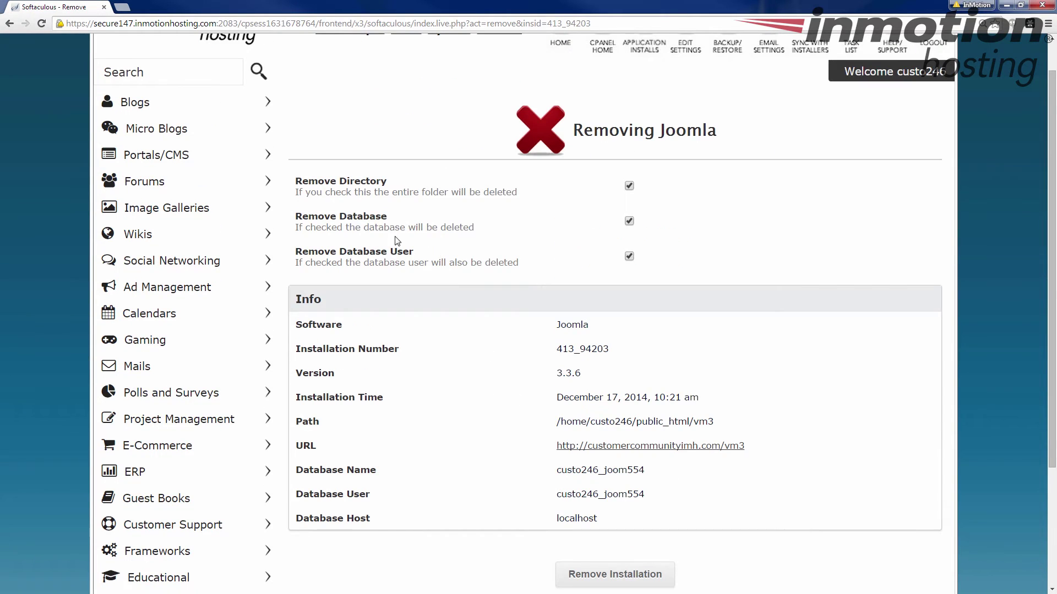
scroll(396, 240, down, 3)
click(594, 420)
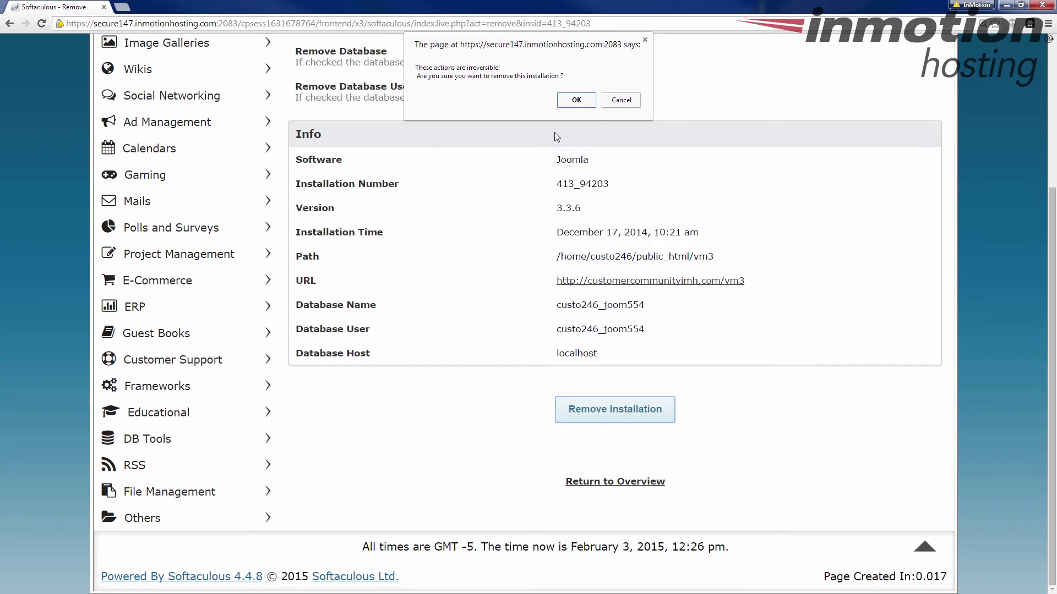
- Confirm removal of the vm3 Joomla install and wait for the success message
click(576, 100)
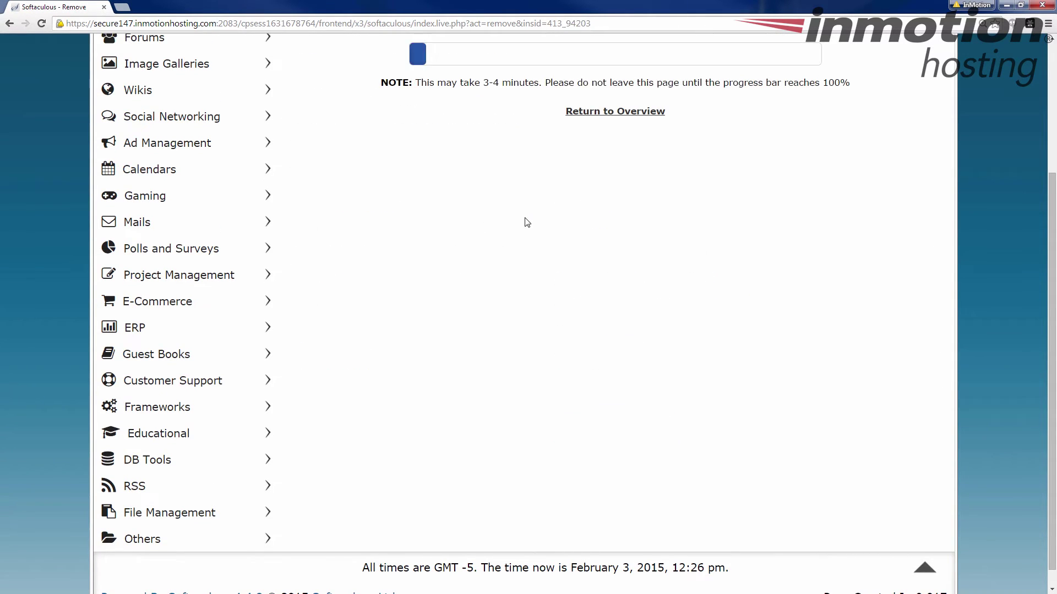
scroll(524, 223, up, 3)
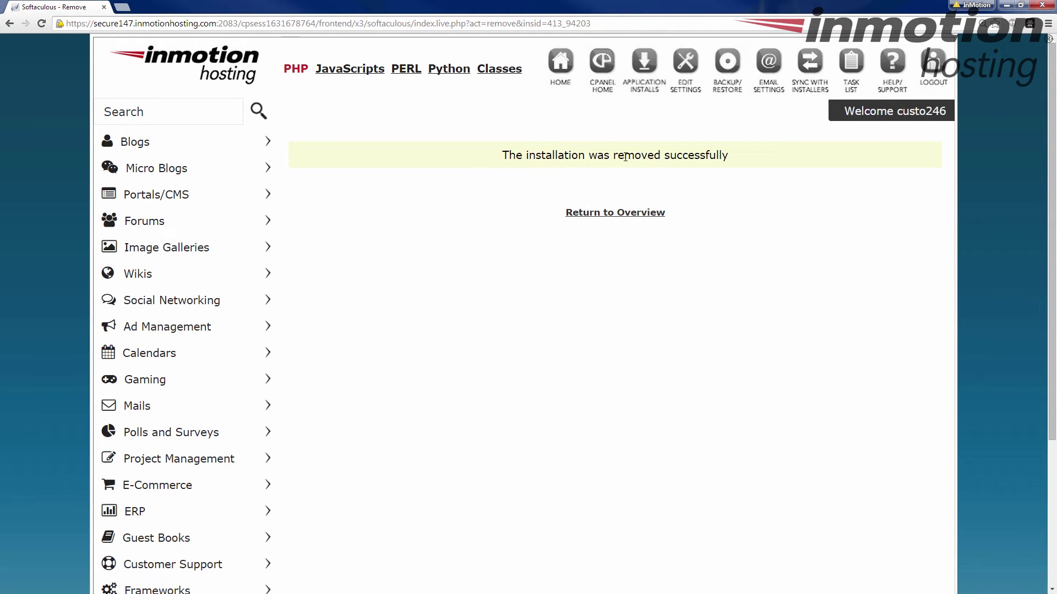
click(608, 73)
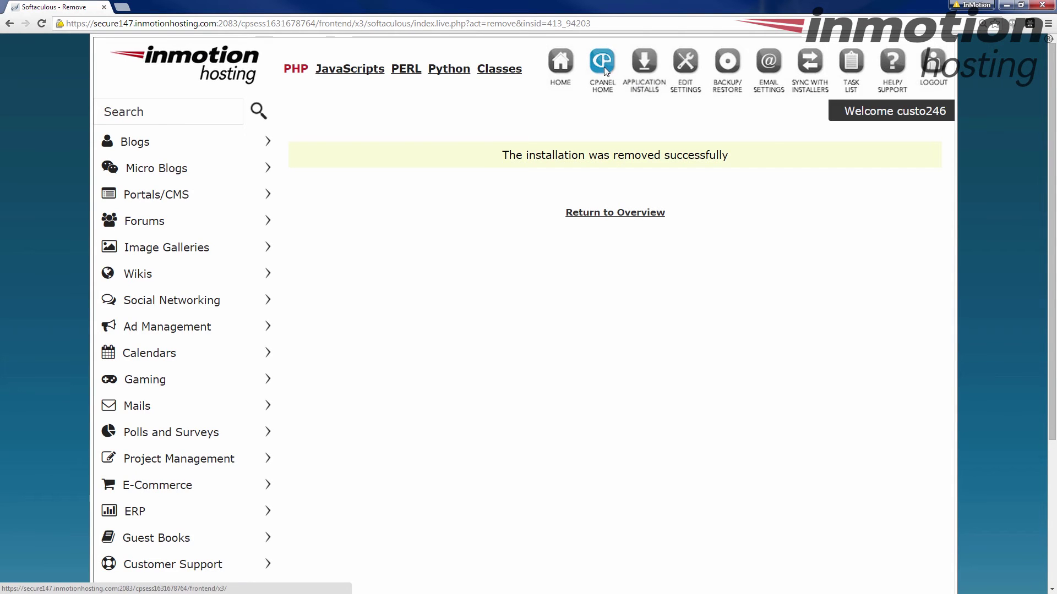
- Check the remaining MySQL databases, then return to cPanel home
scroll(184, 200, down, 9)
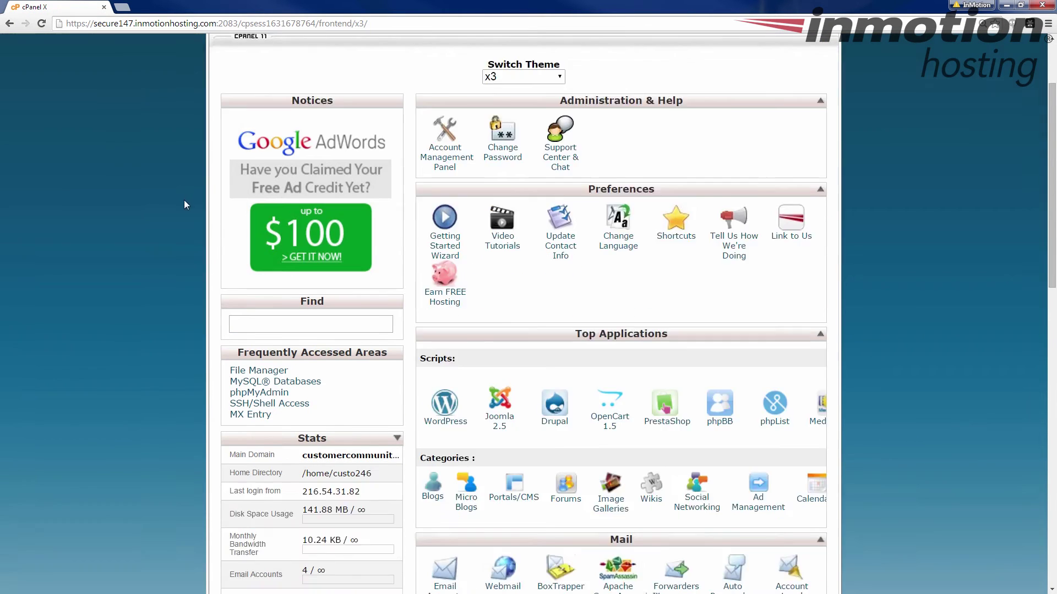
scroll(196, 213, down, 6)
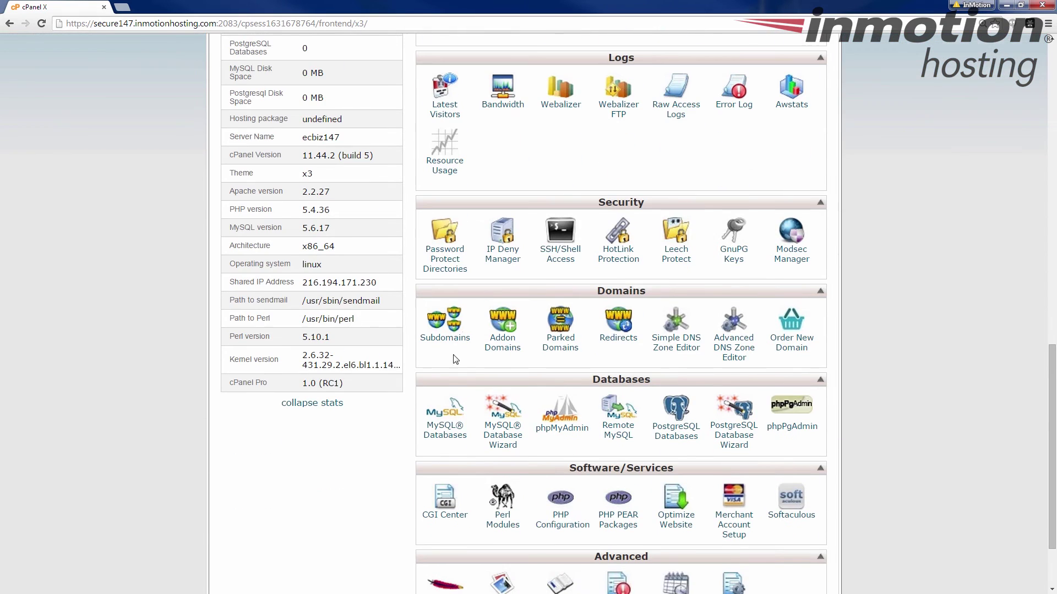
click(451, 429)
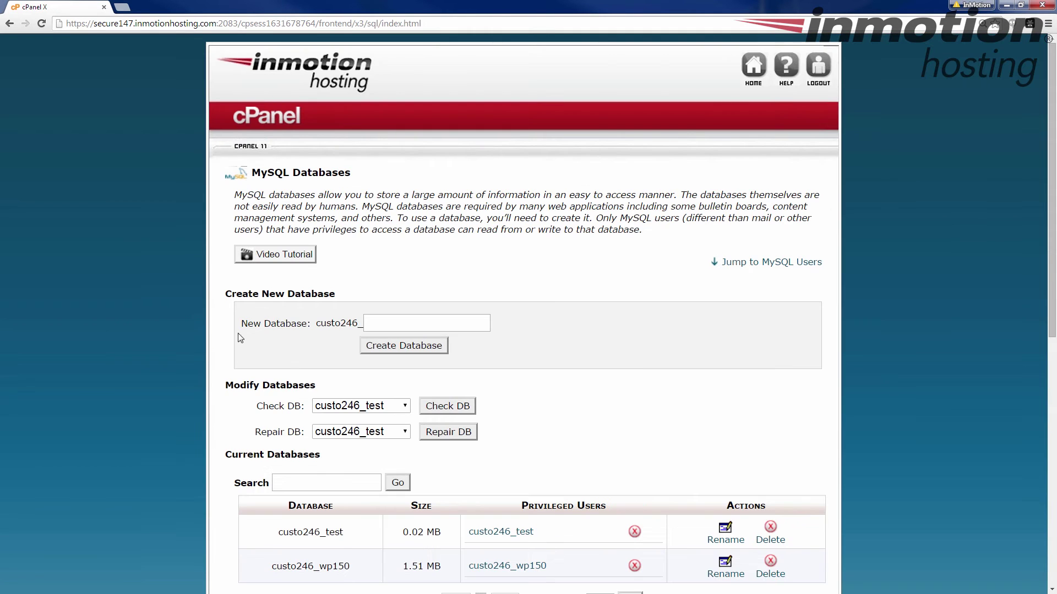
scroll(248, 330, down, 4)
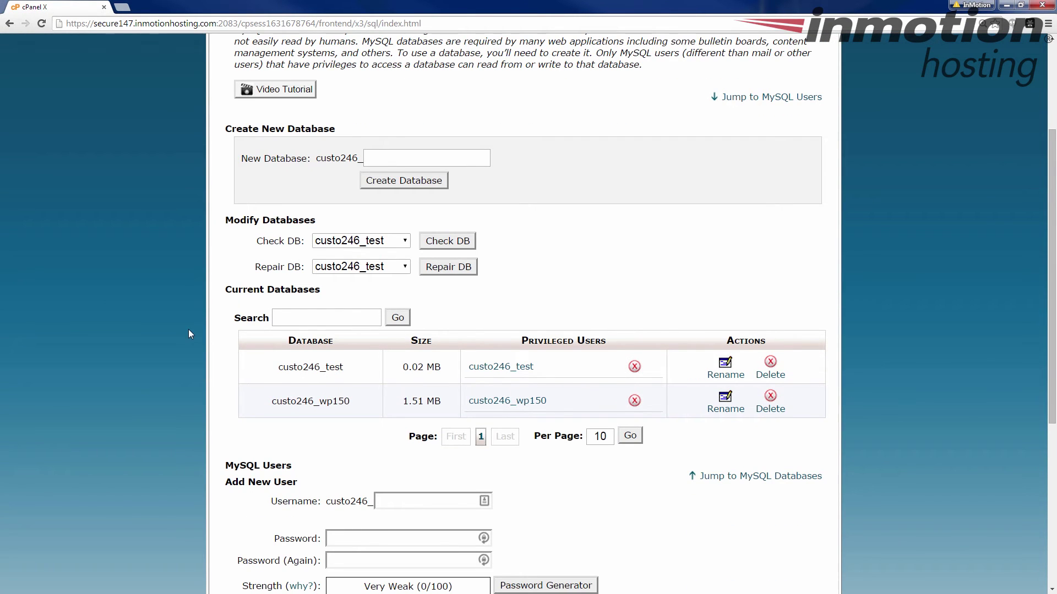
scroll(188, 330, down, 5)
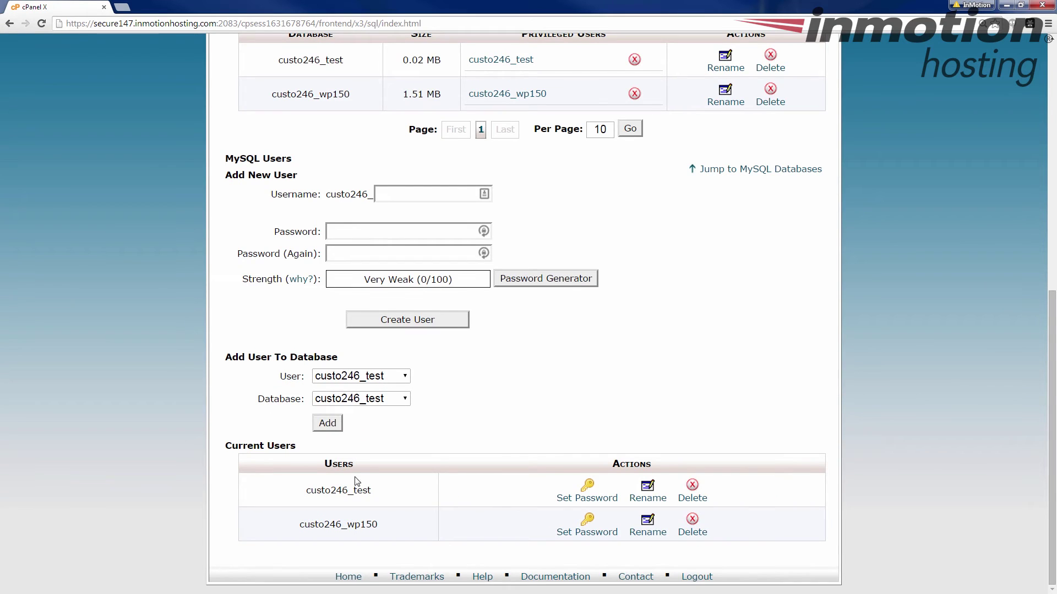
scroll(267, 292, up, 10)
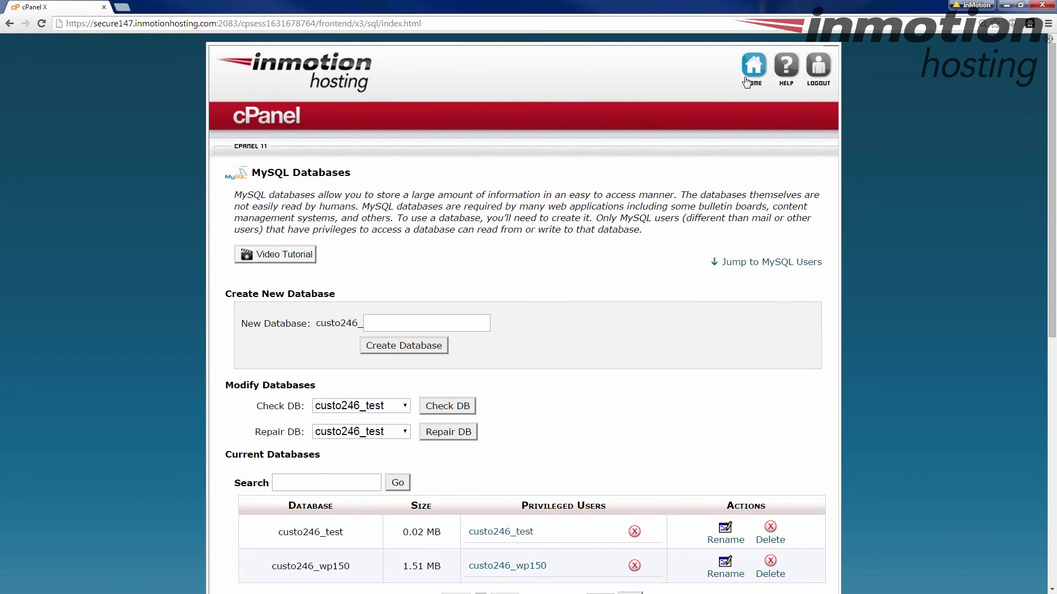
click(746, 81)
- Verify in File Manager that public_html no longer has a vm3 folder, then close it
scroll(545, 352, down, 4)
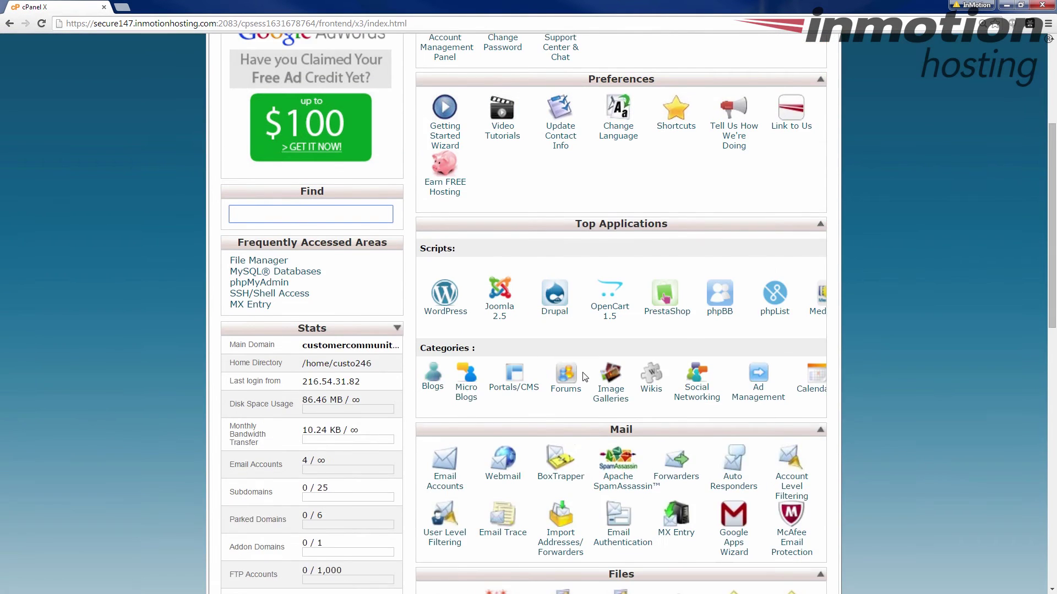
scroll(584, 377, down, 3)
click(574, 452)
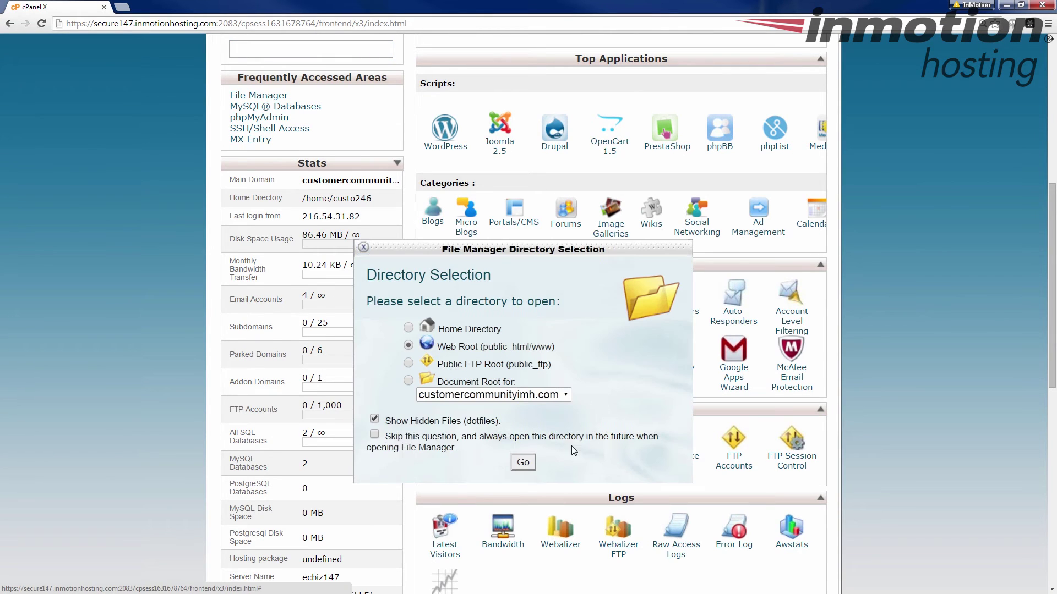
click(522, 462)
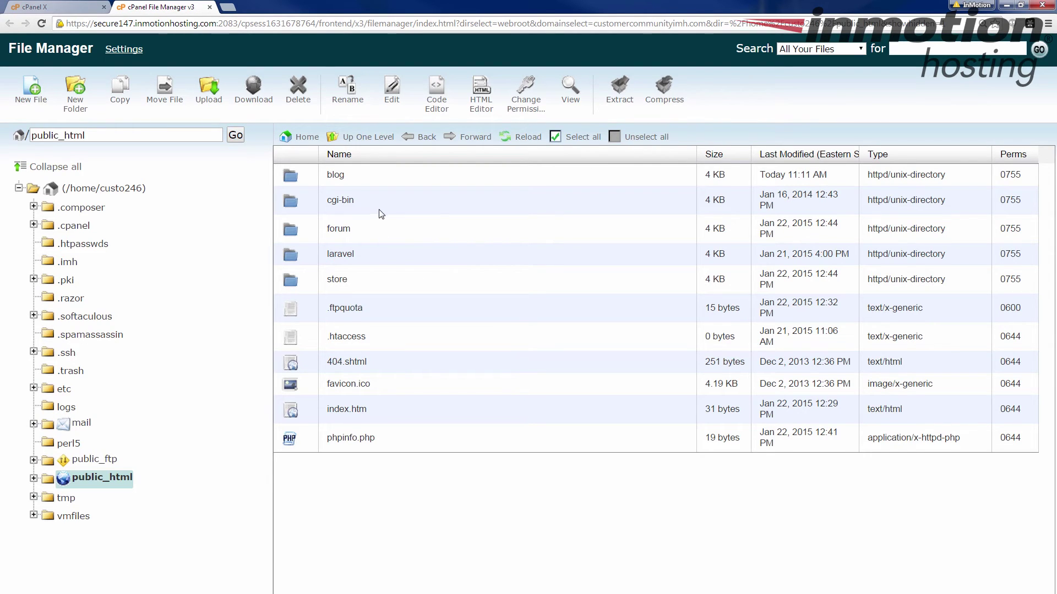
click(364, 141)
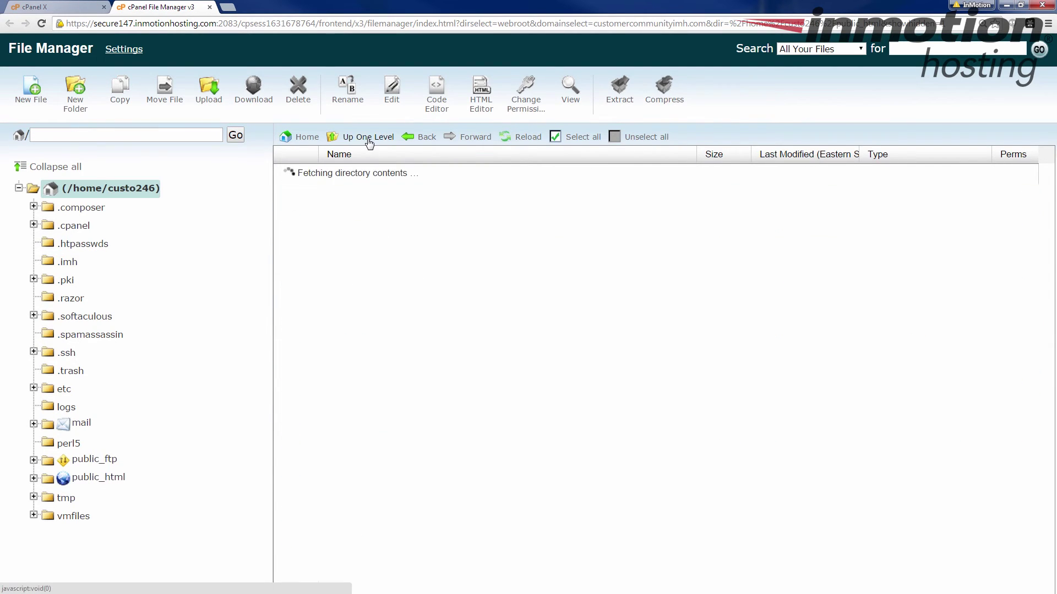
click(210, 7)
- Remove the Laravel 4.2.12 installation from Softaculous, leaving only the WordPress blog install
scroll(765, 452, down, 5)
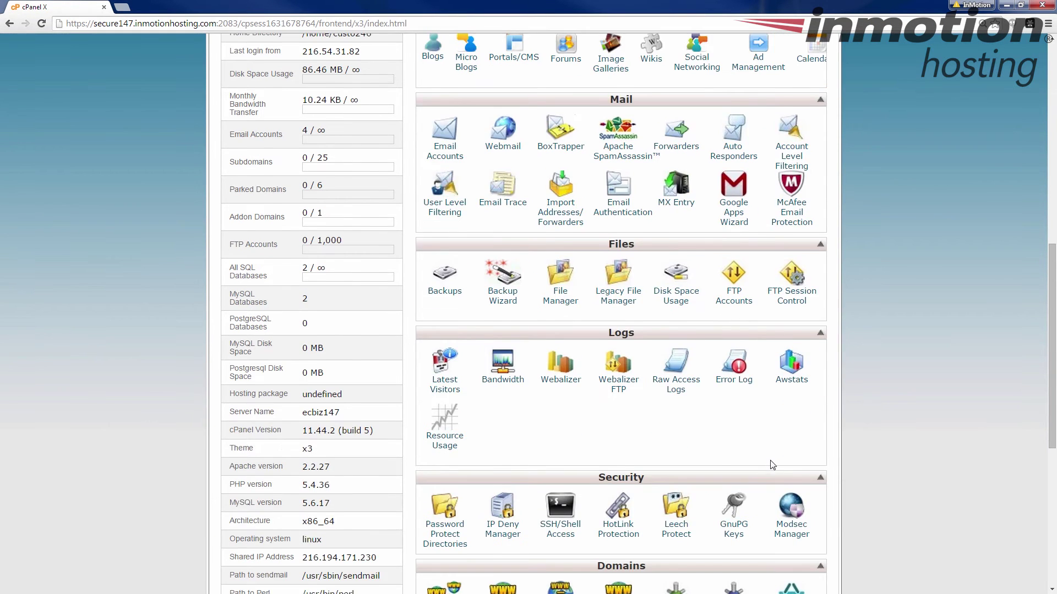
scroll(769, 450, down, 4)
click(787, 515)
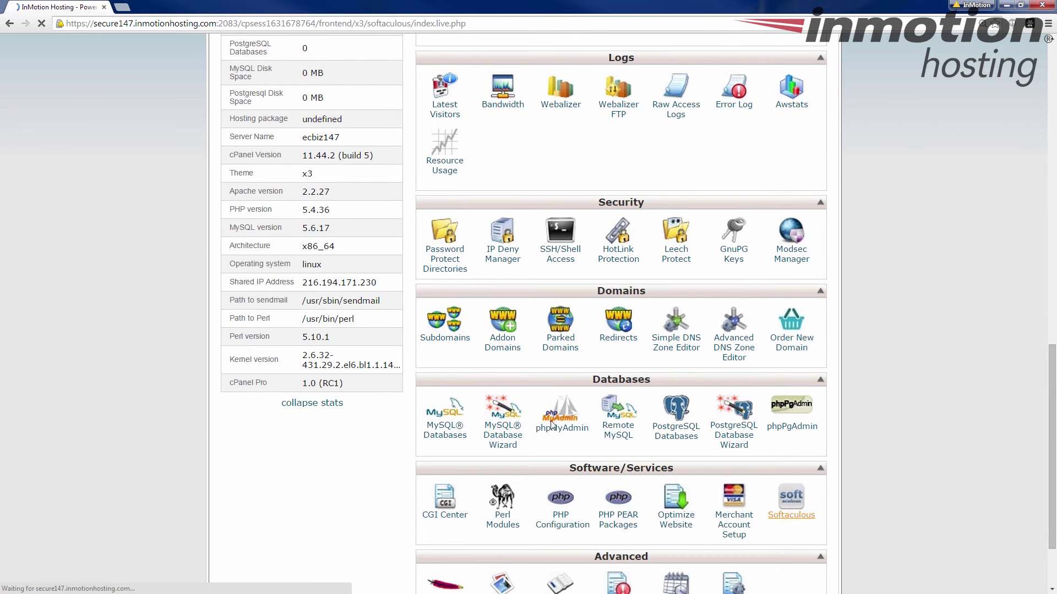
click(644, 64)
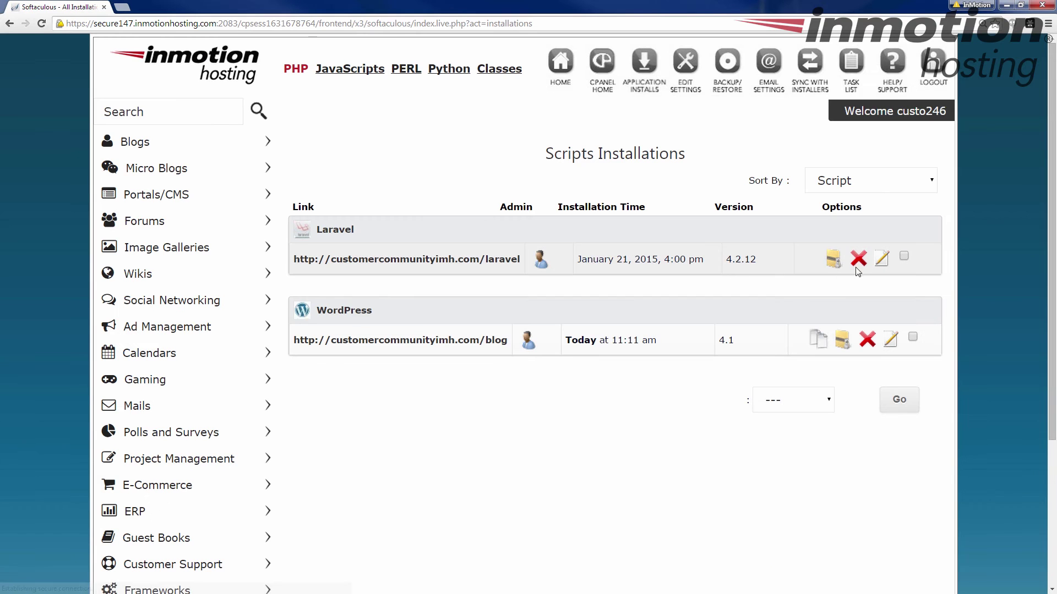
click(859, 259)
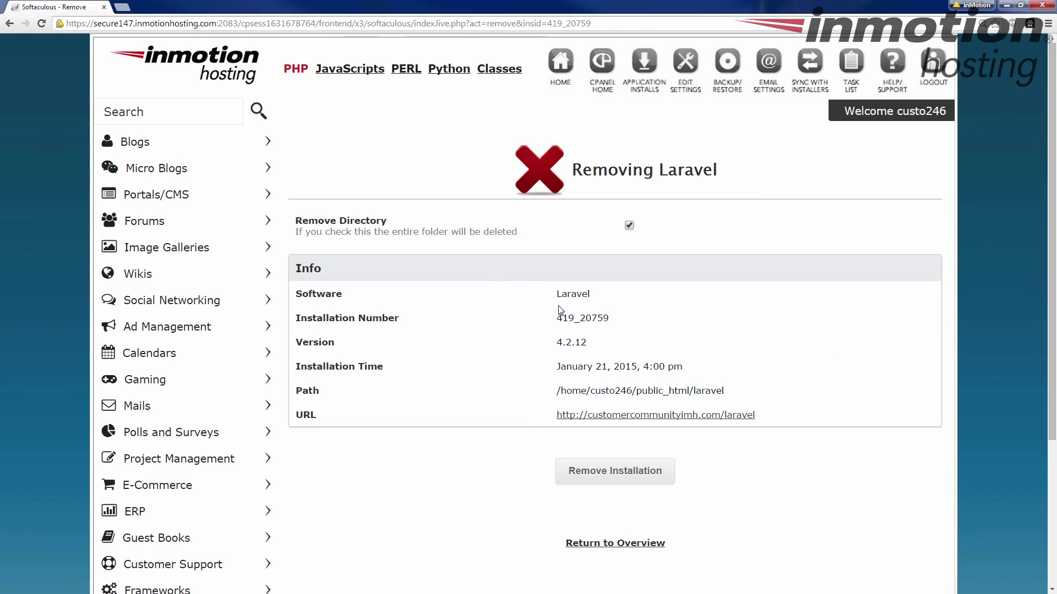
scroll(589, 281, down, 1)
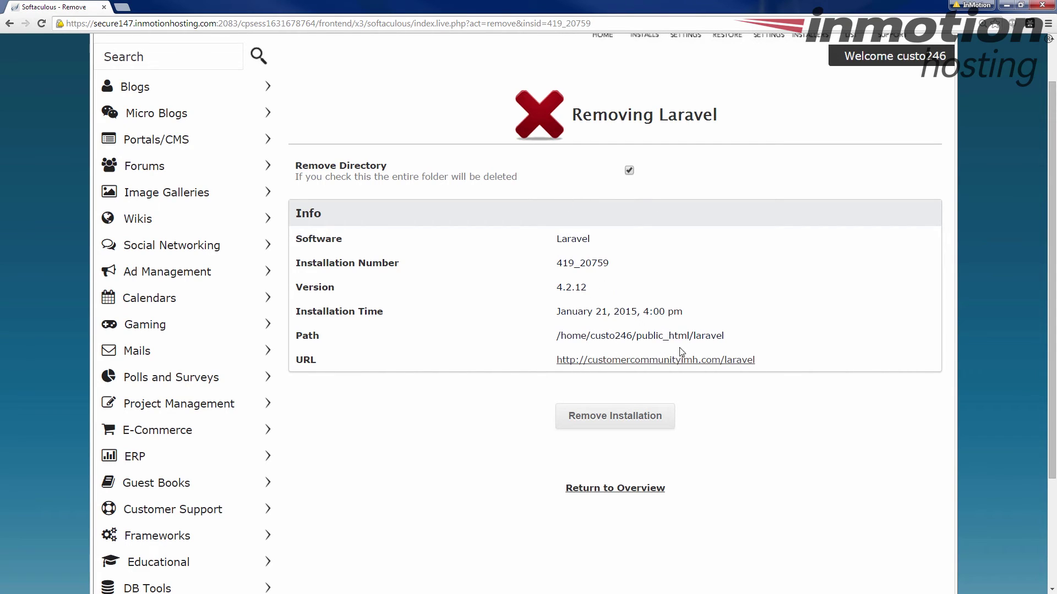
click(618, 427)
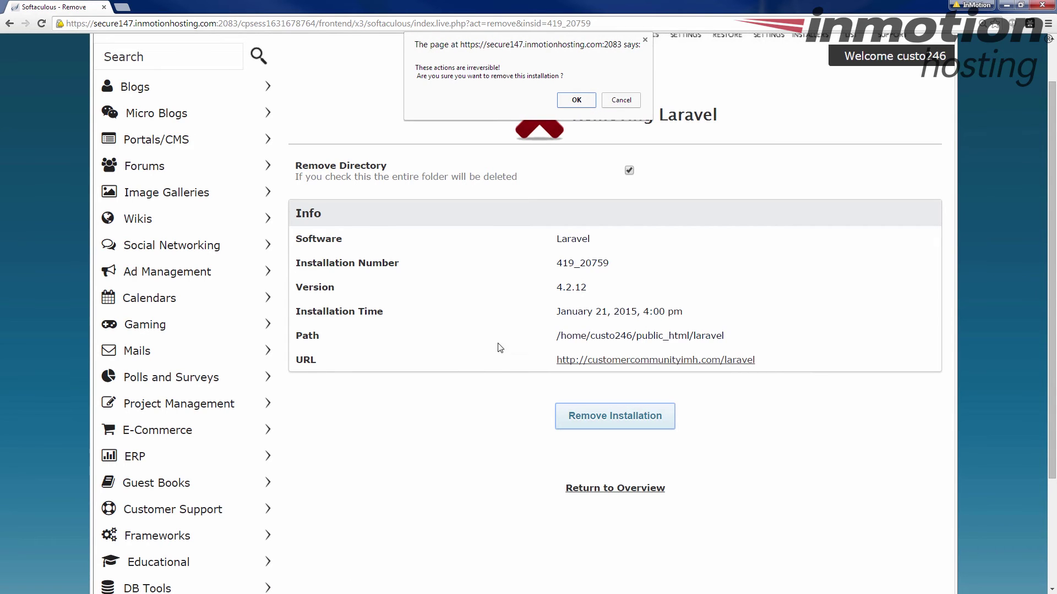
click(572, 105)
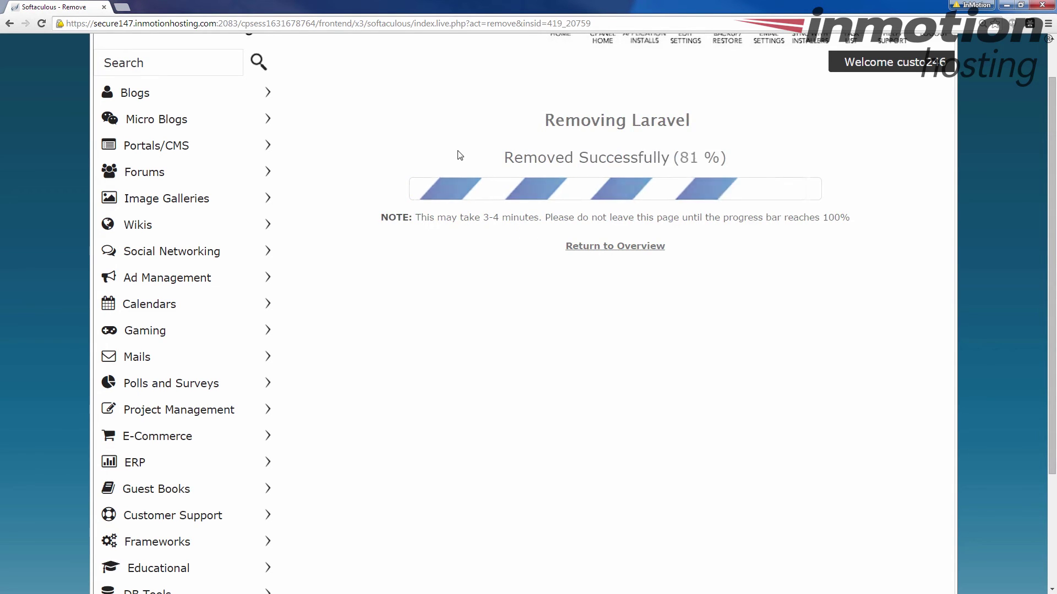
scroll(603, 154, up, 2)
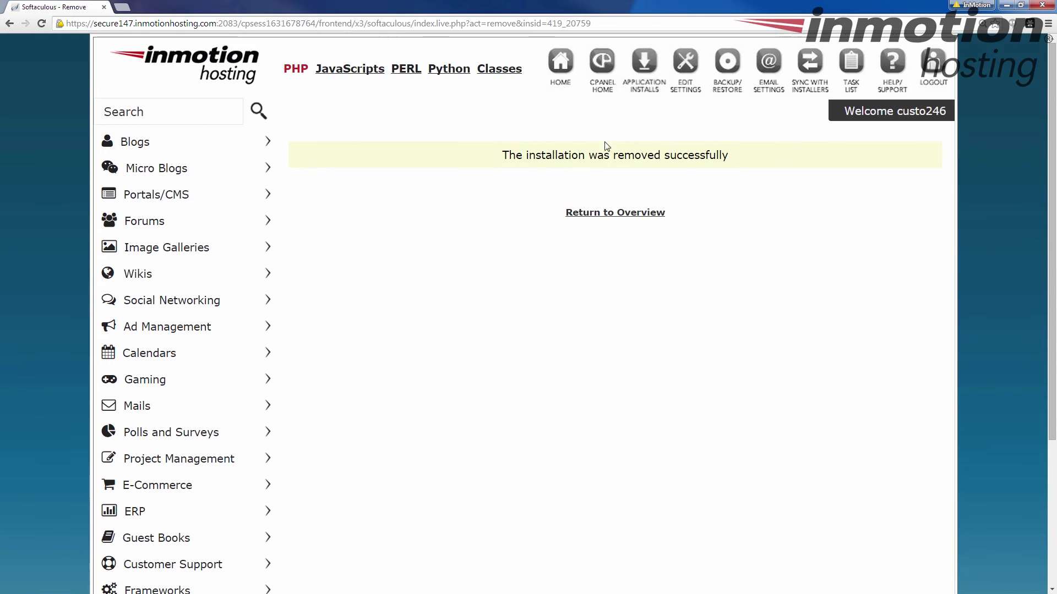
click(643, 66)
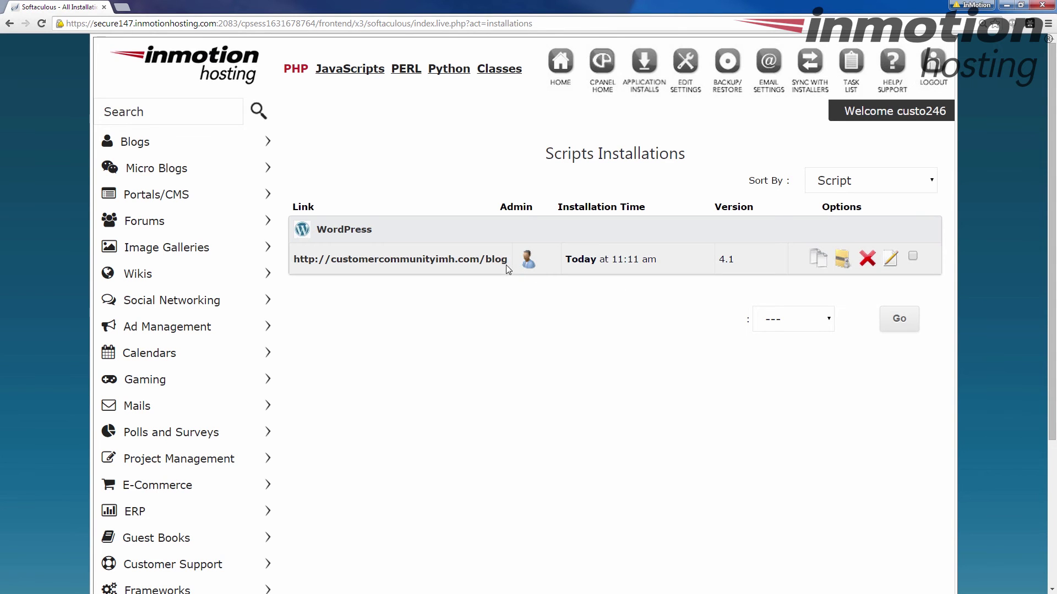
- Remove the WordPress 4.1 blog install with its directory, database and database user
click(867, 259)
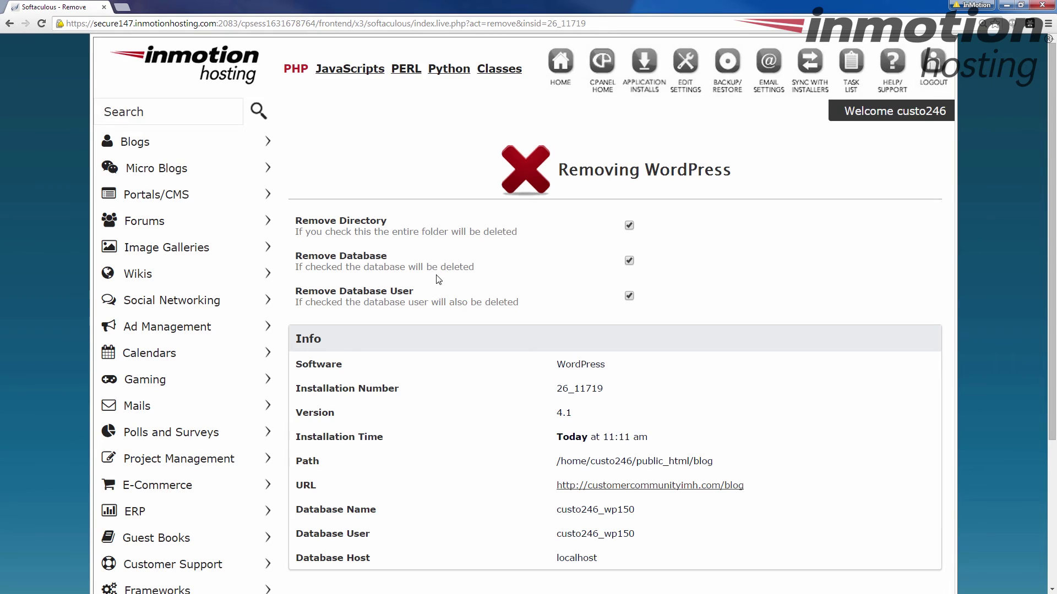
scroll(451, 277, down, 2)
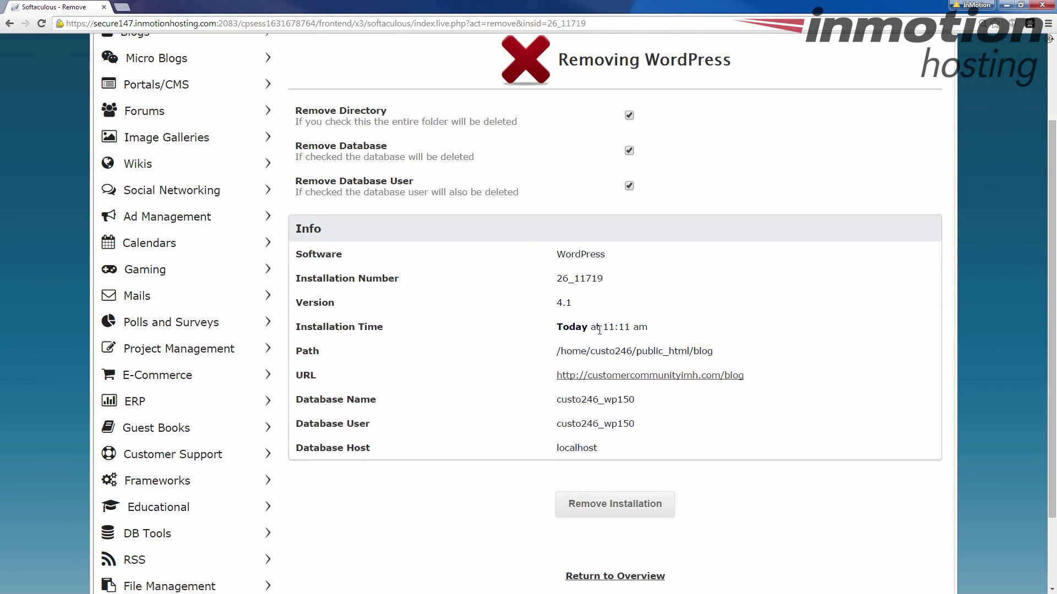
scroll(685, 345, down, 2)
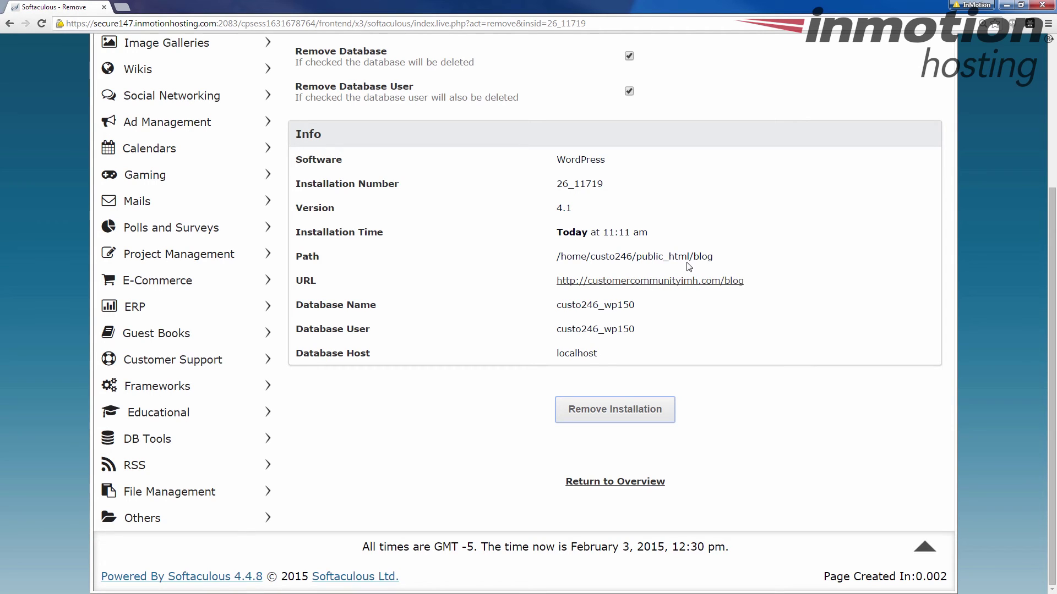
click(630, 414)
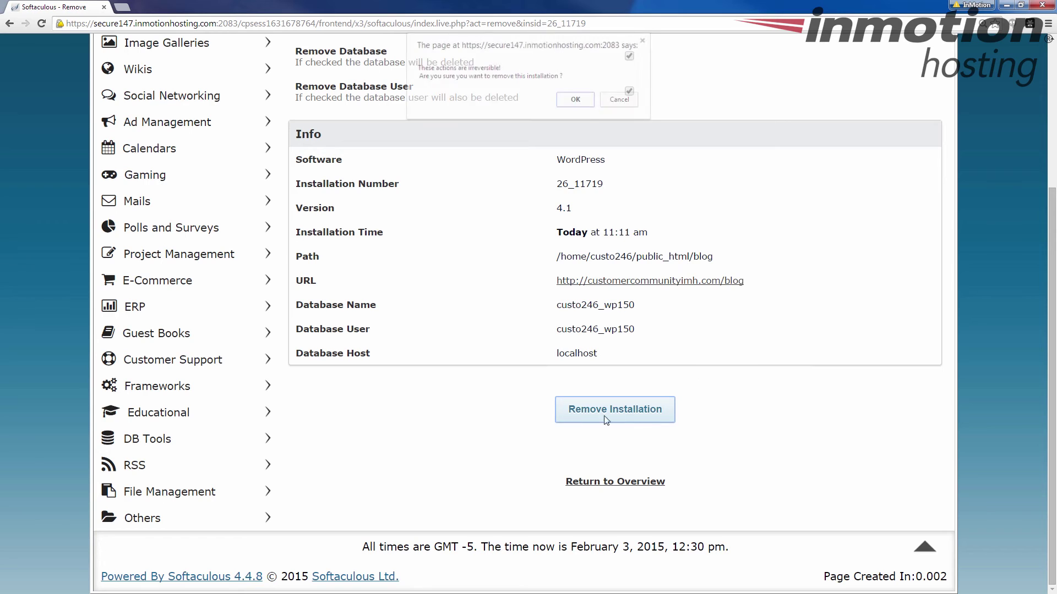
click(575, 101)
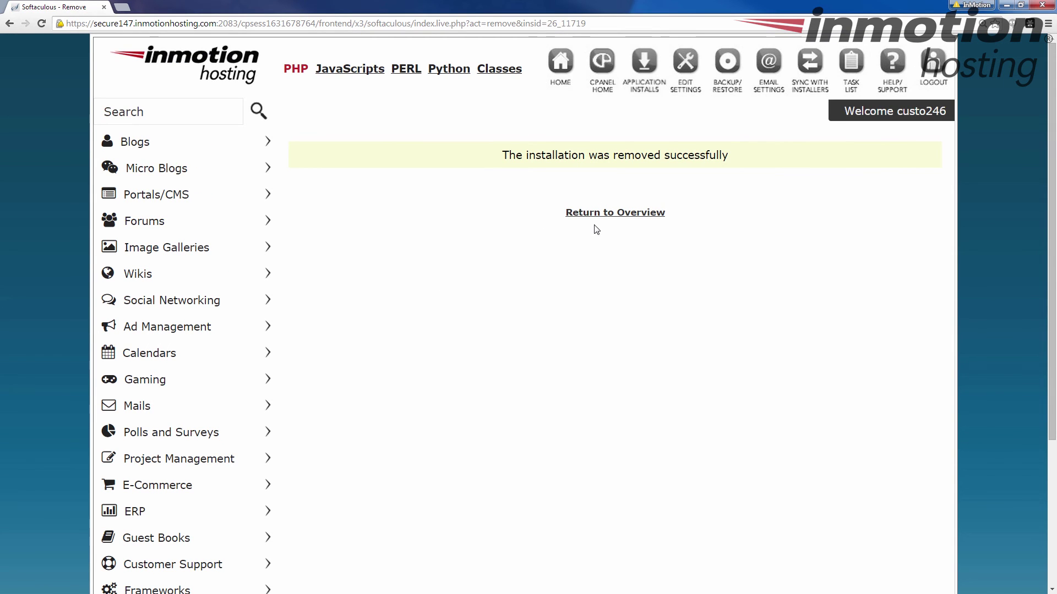
click(643, 83)
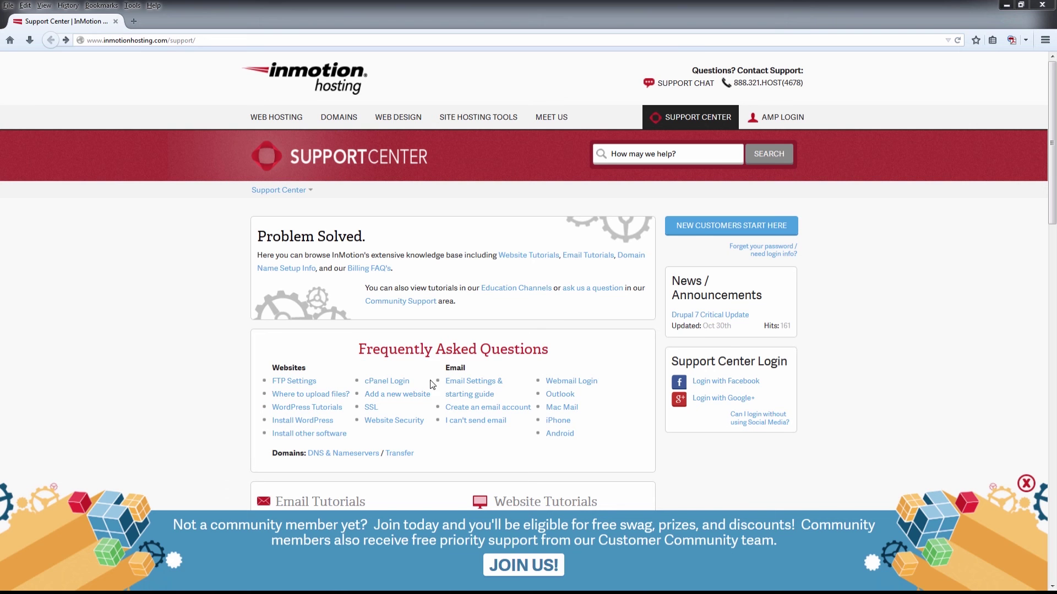
click(505, 567)
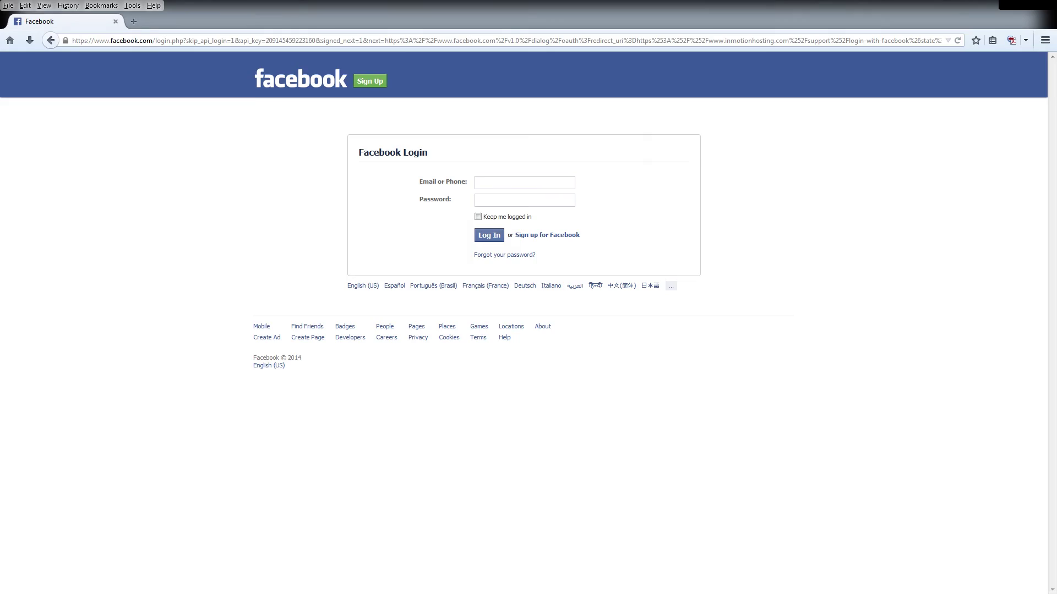